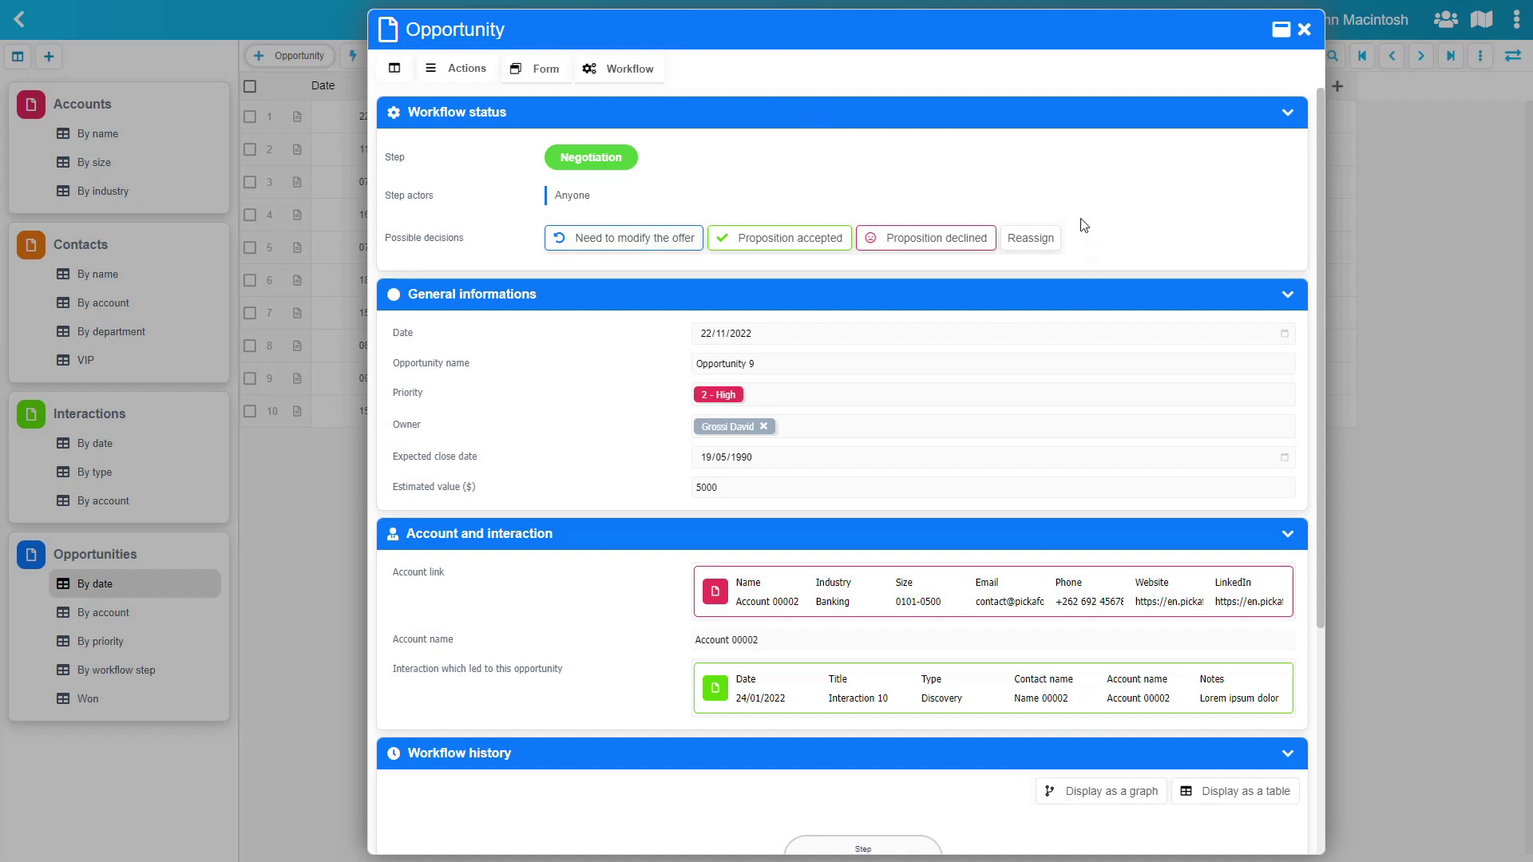
View the opportunity's workflow diagram, and close the opportunity record
left_click(619, 69)
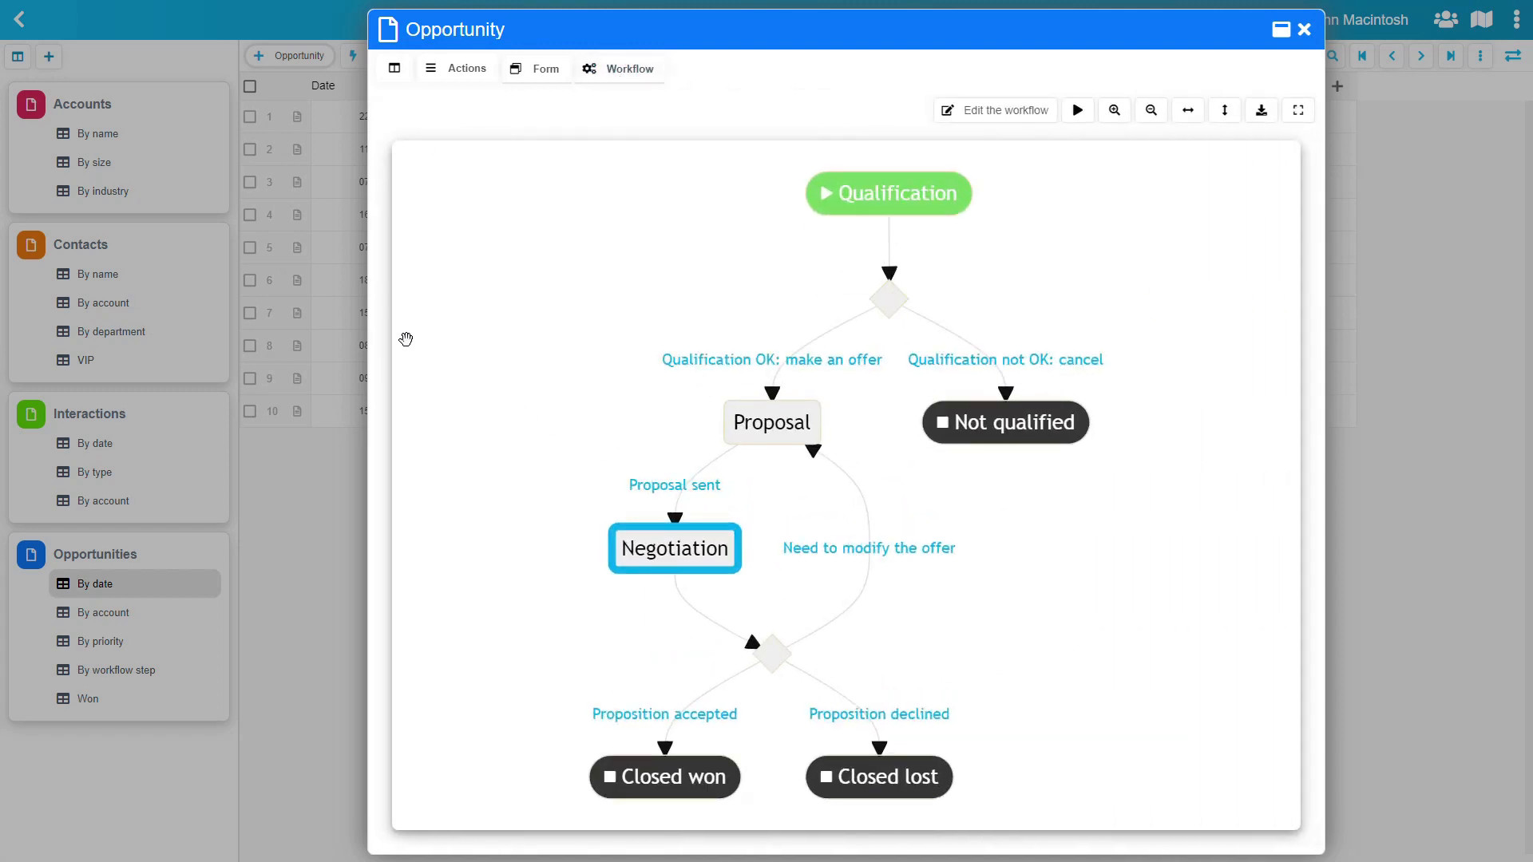
left_click(19, 24)
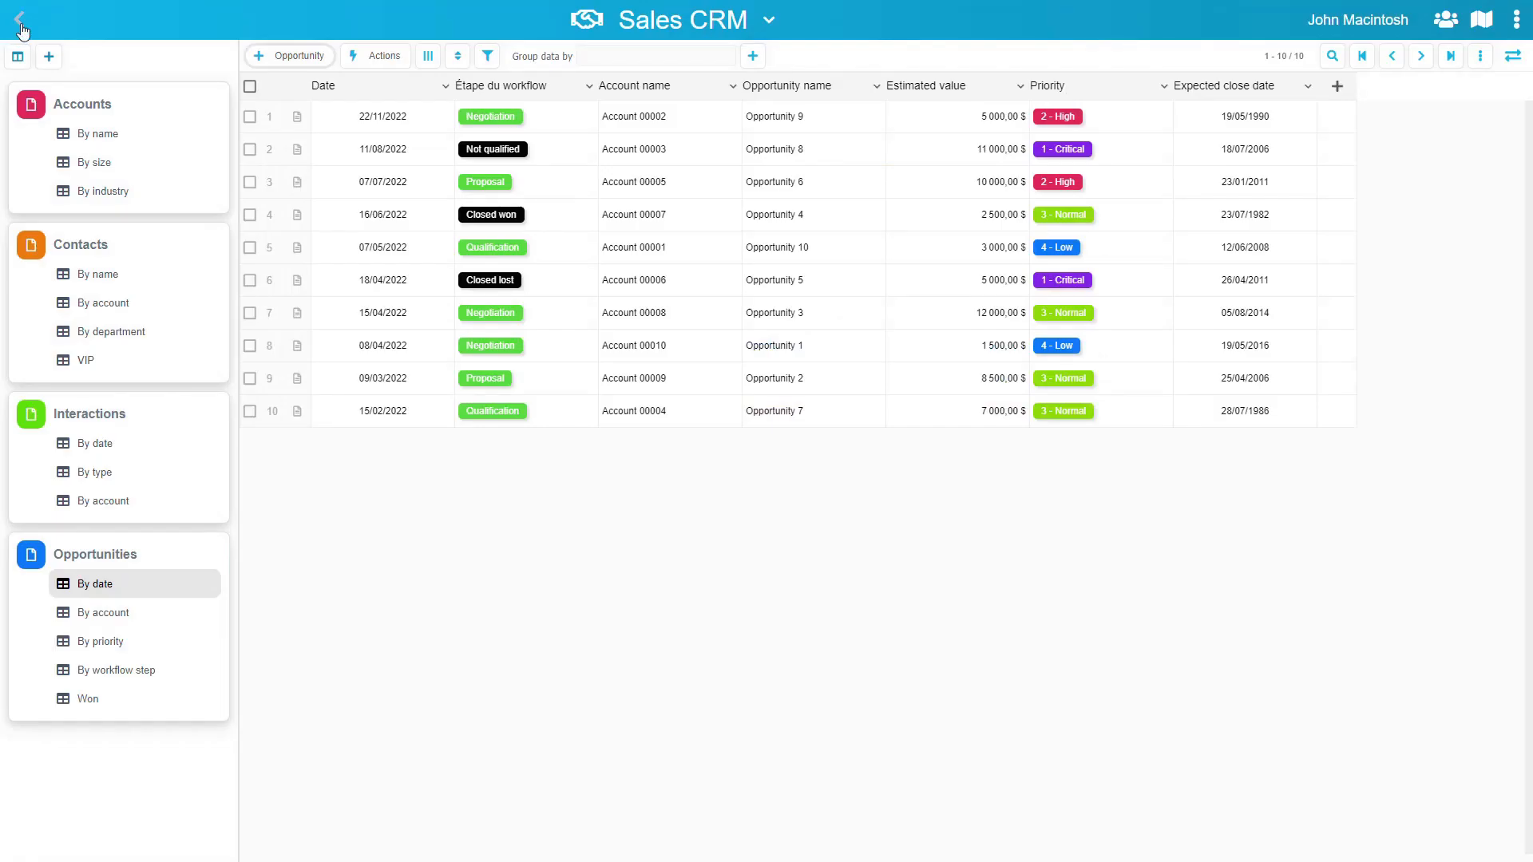
Switch to the Incident tracking application and open the record of the first incident in the list
left_click(21, 26)
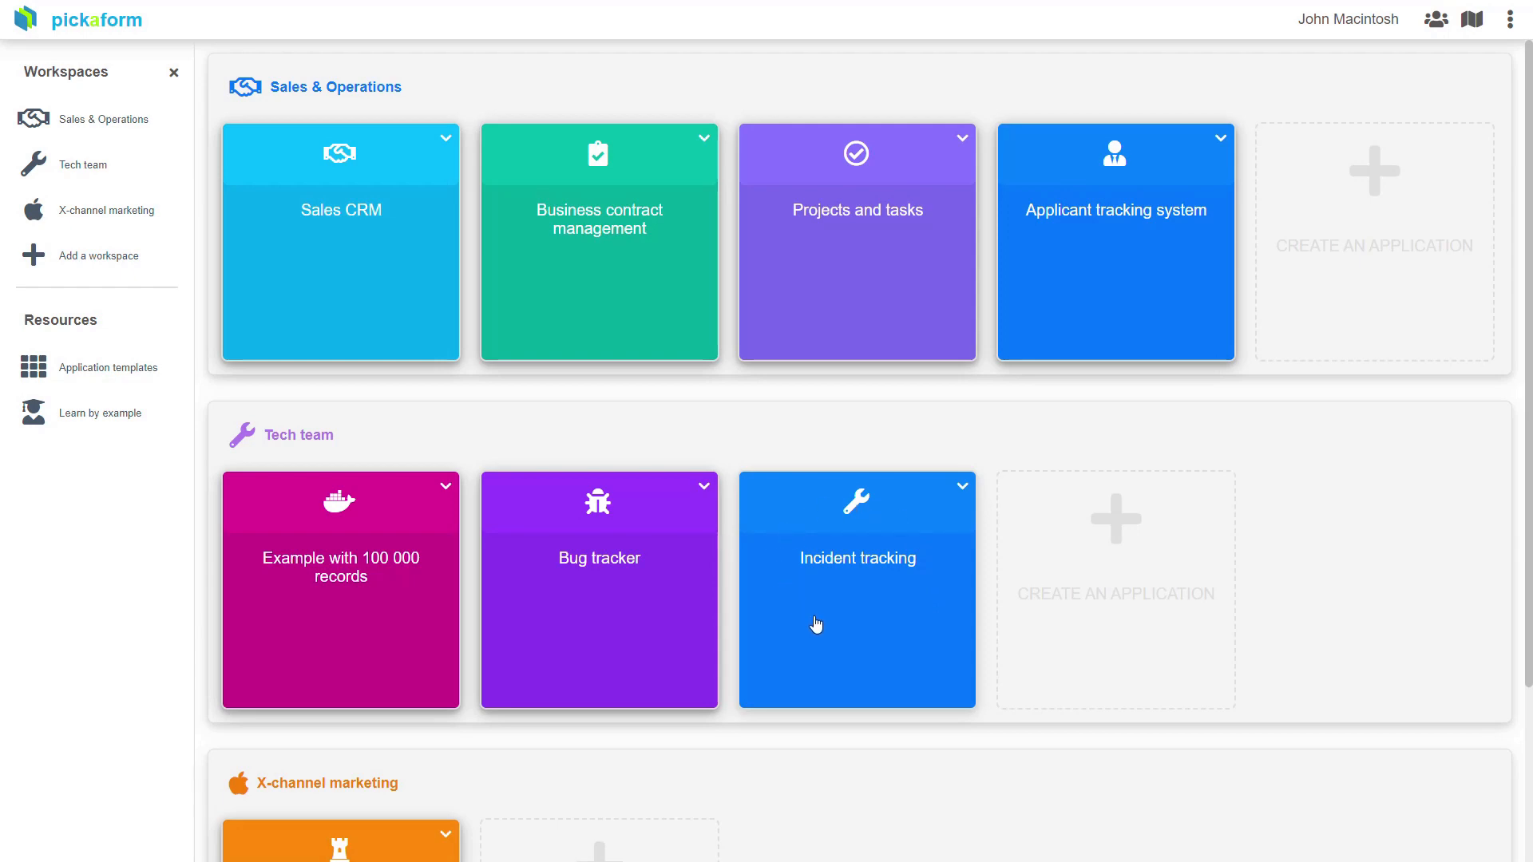
left_click(859, 591)
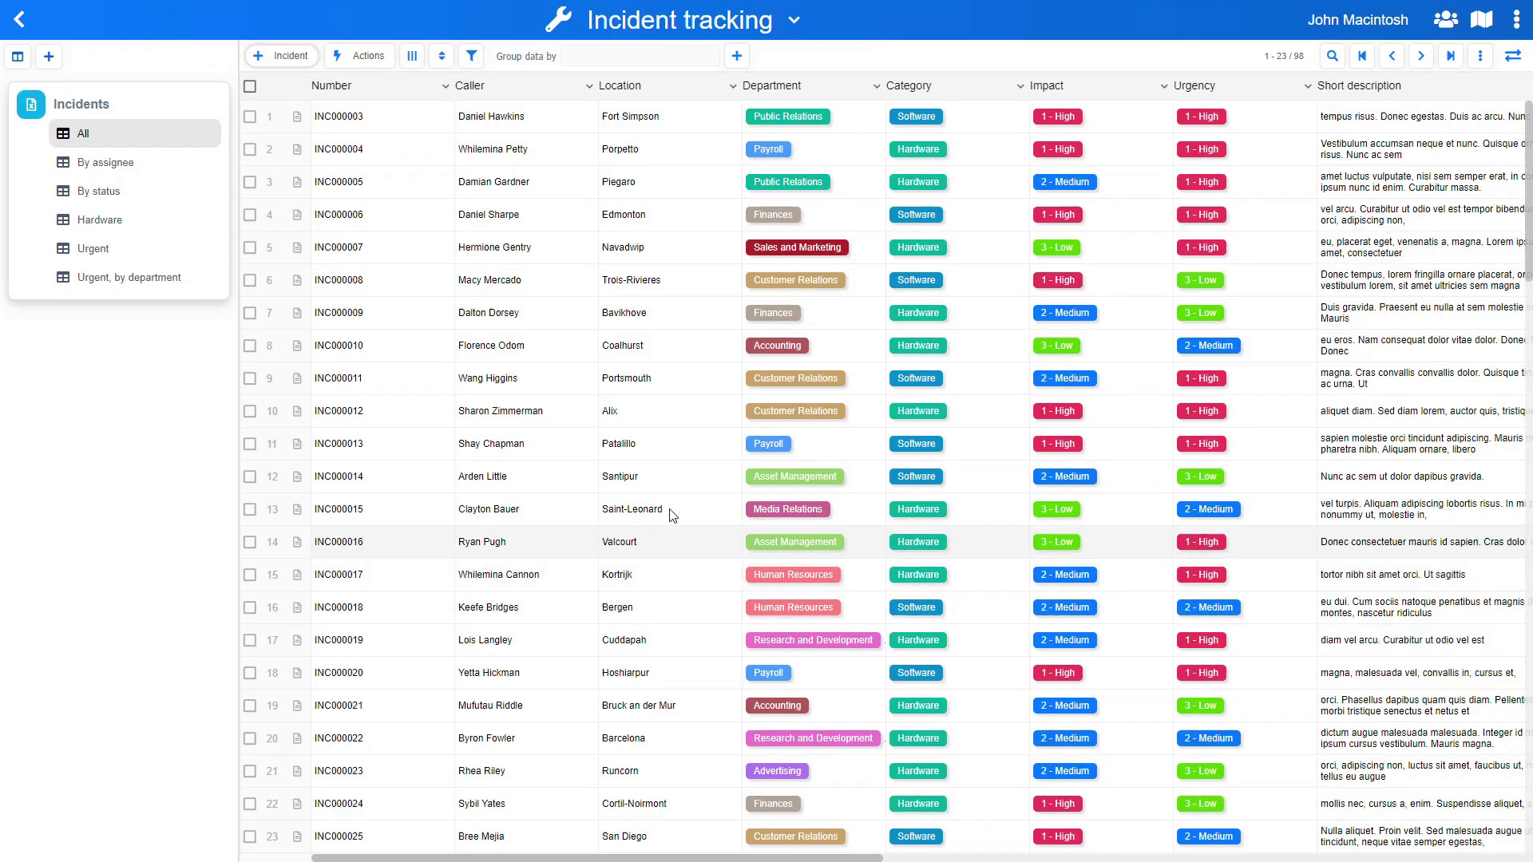
left_click(297, 116)
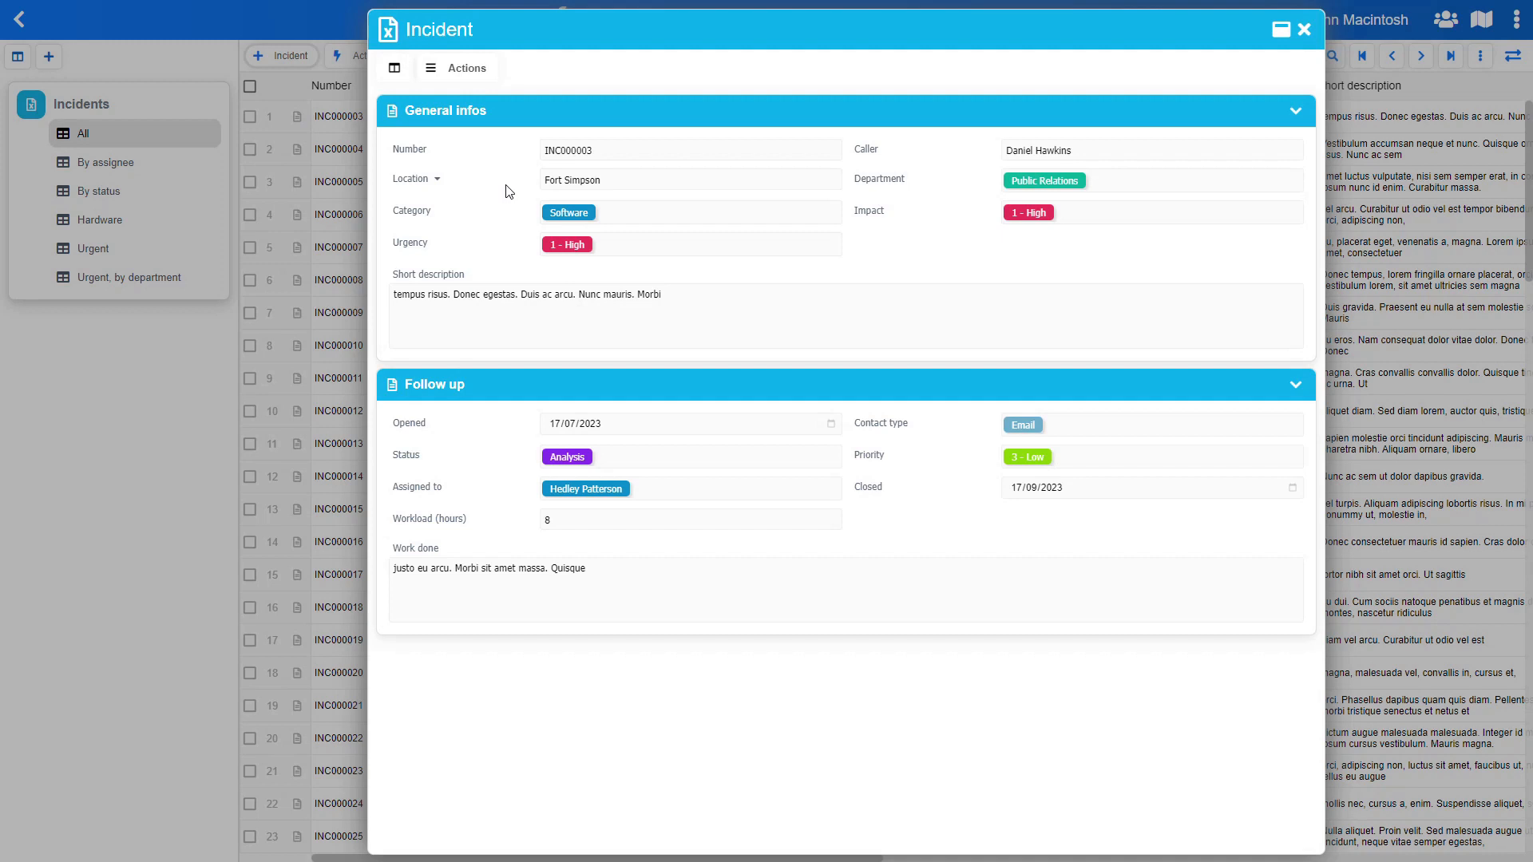
Enable the Workflow feature for the incident form
left_click(469, 73)
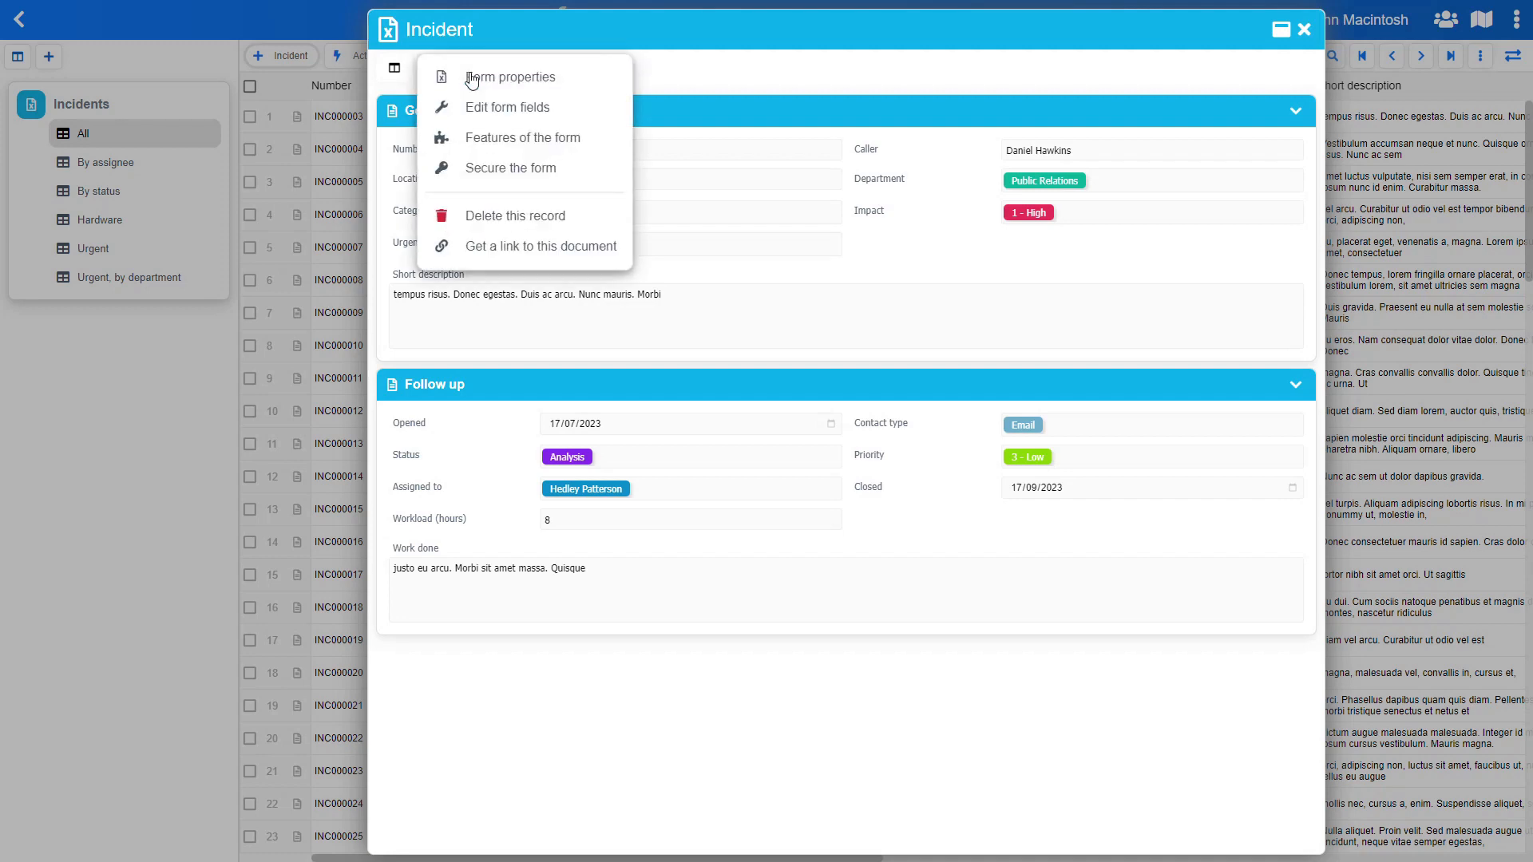
left_click(508, 138)
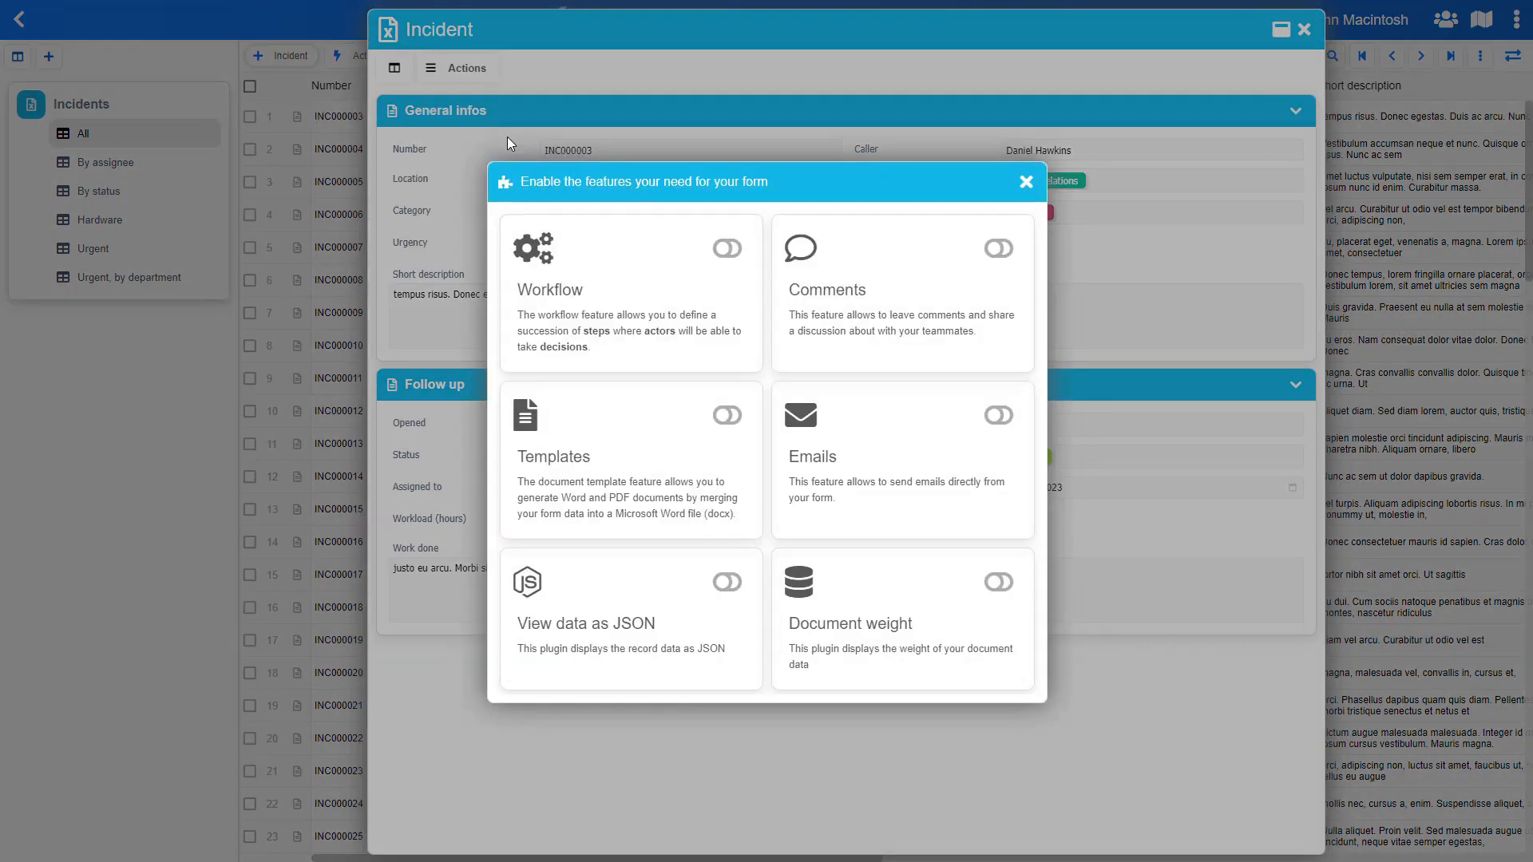
left_click(726, 250)
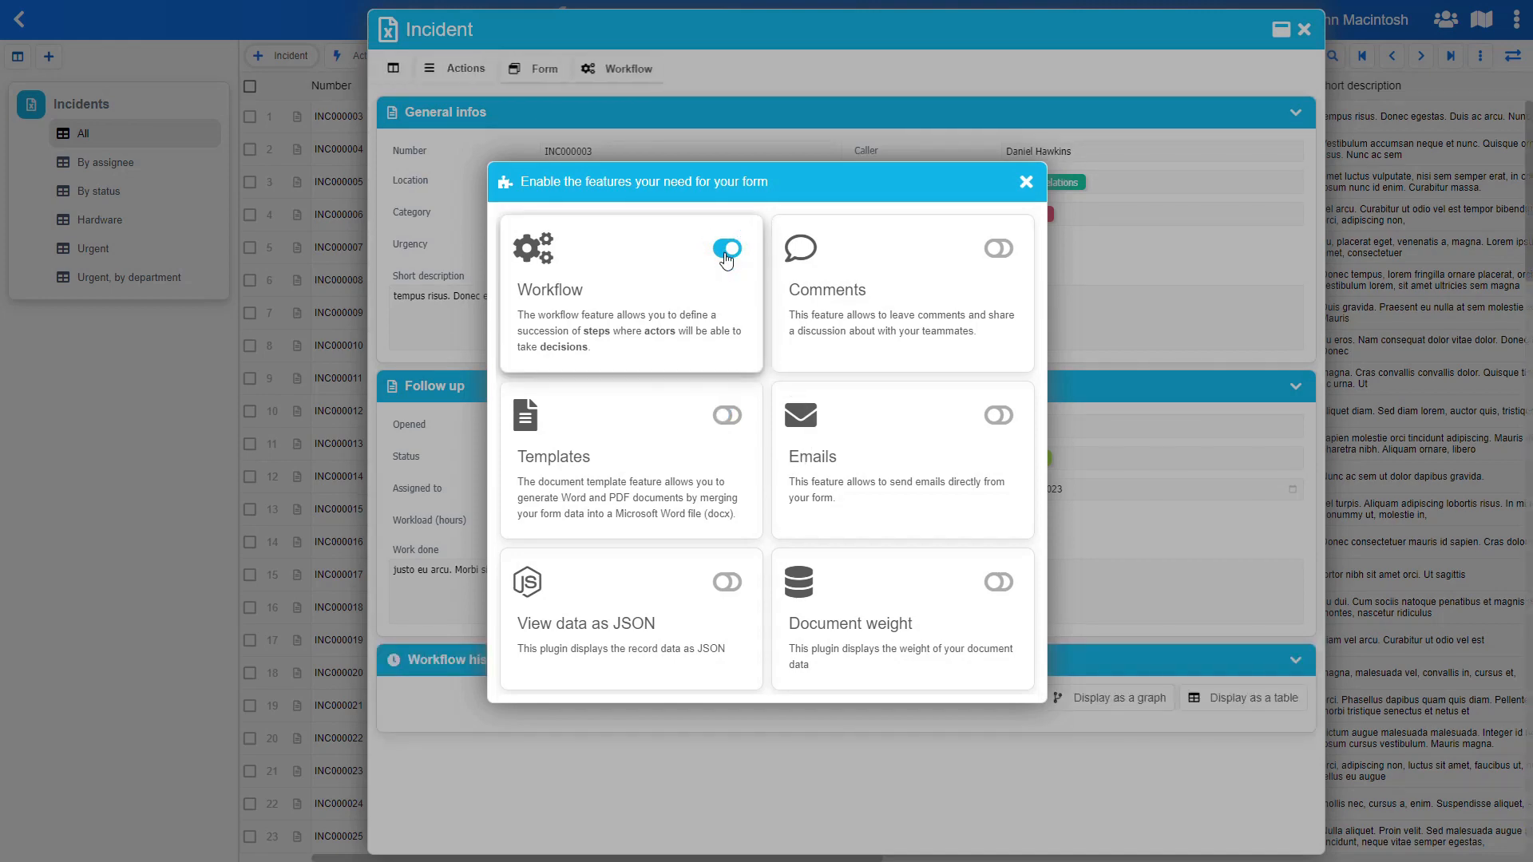
left_click(634, 80)
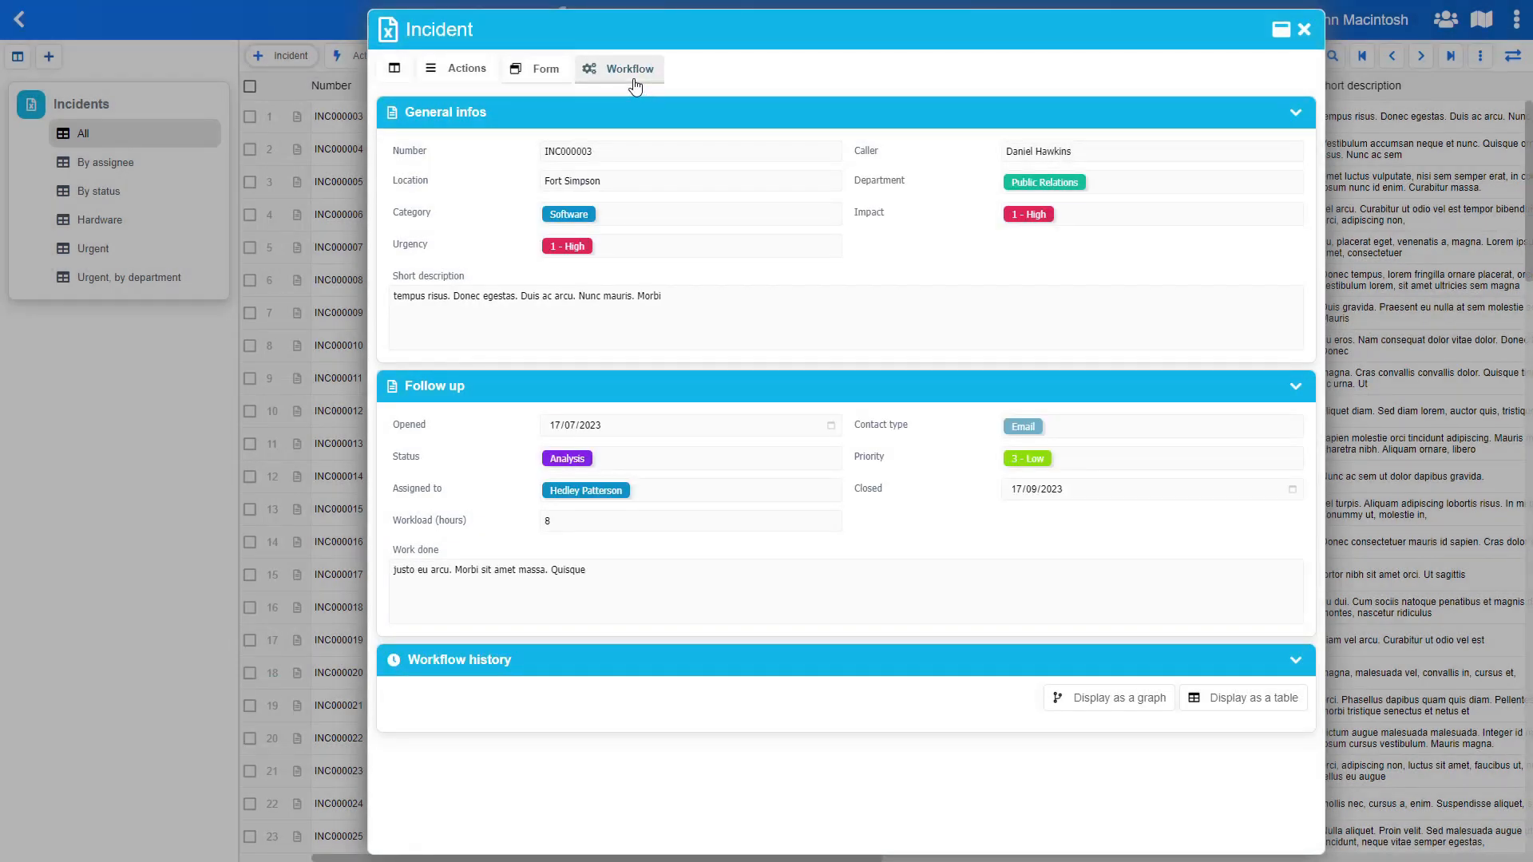
Start building the incident workflow with a first step named "Declaration of the incident"
left_click(628, 76)
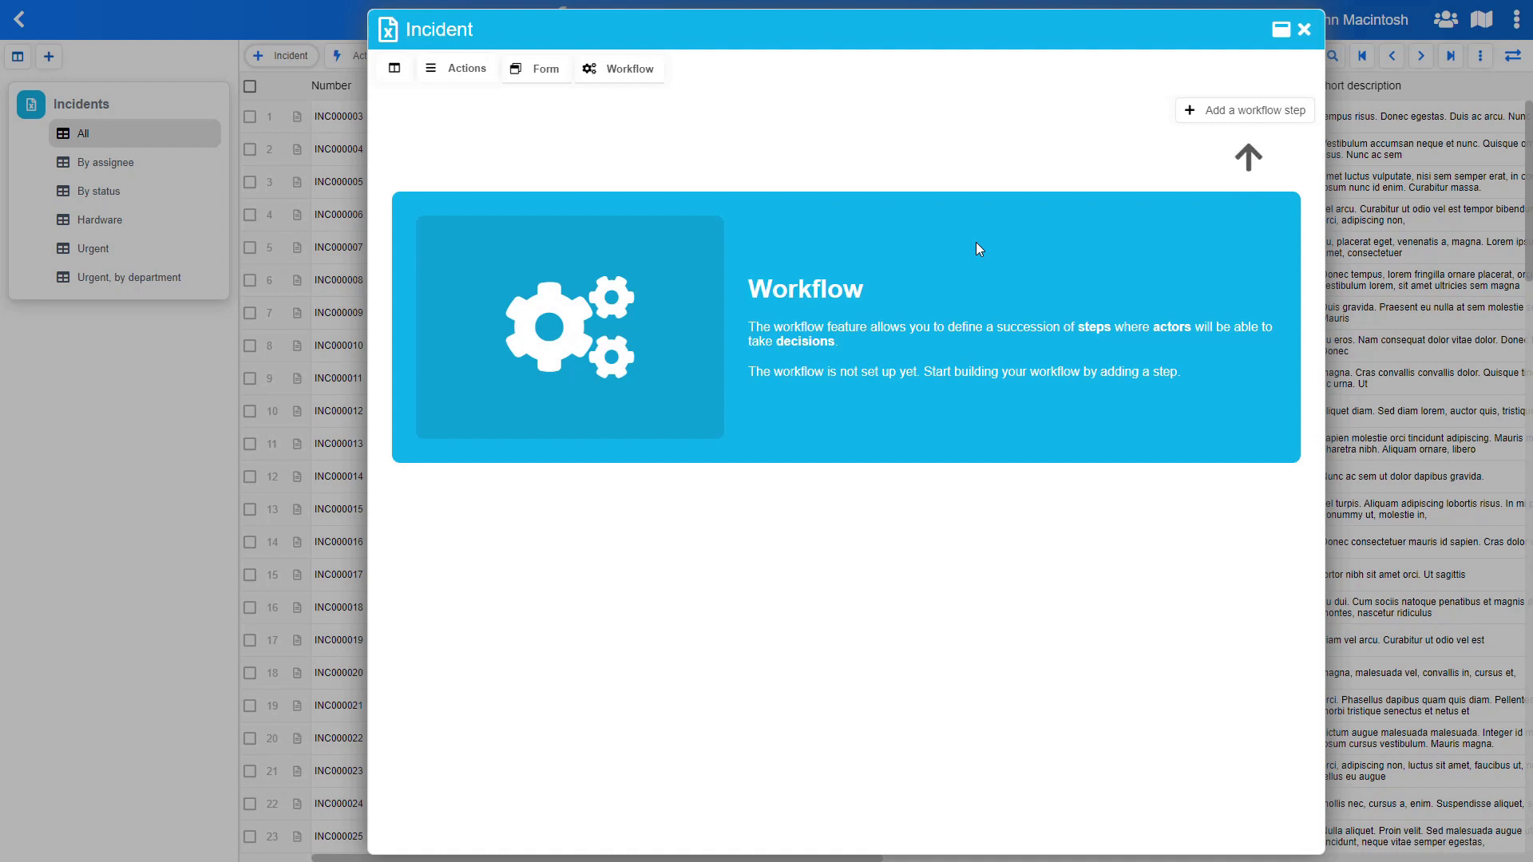
left_click(1219, 112)
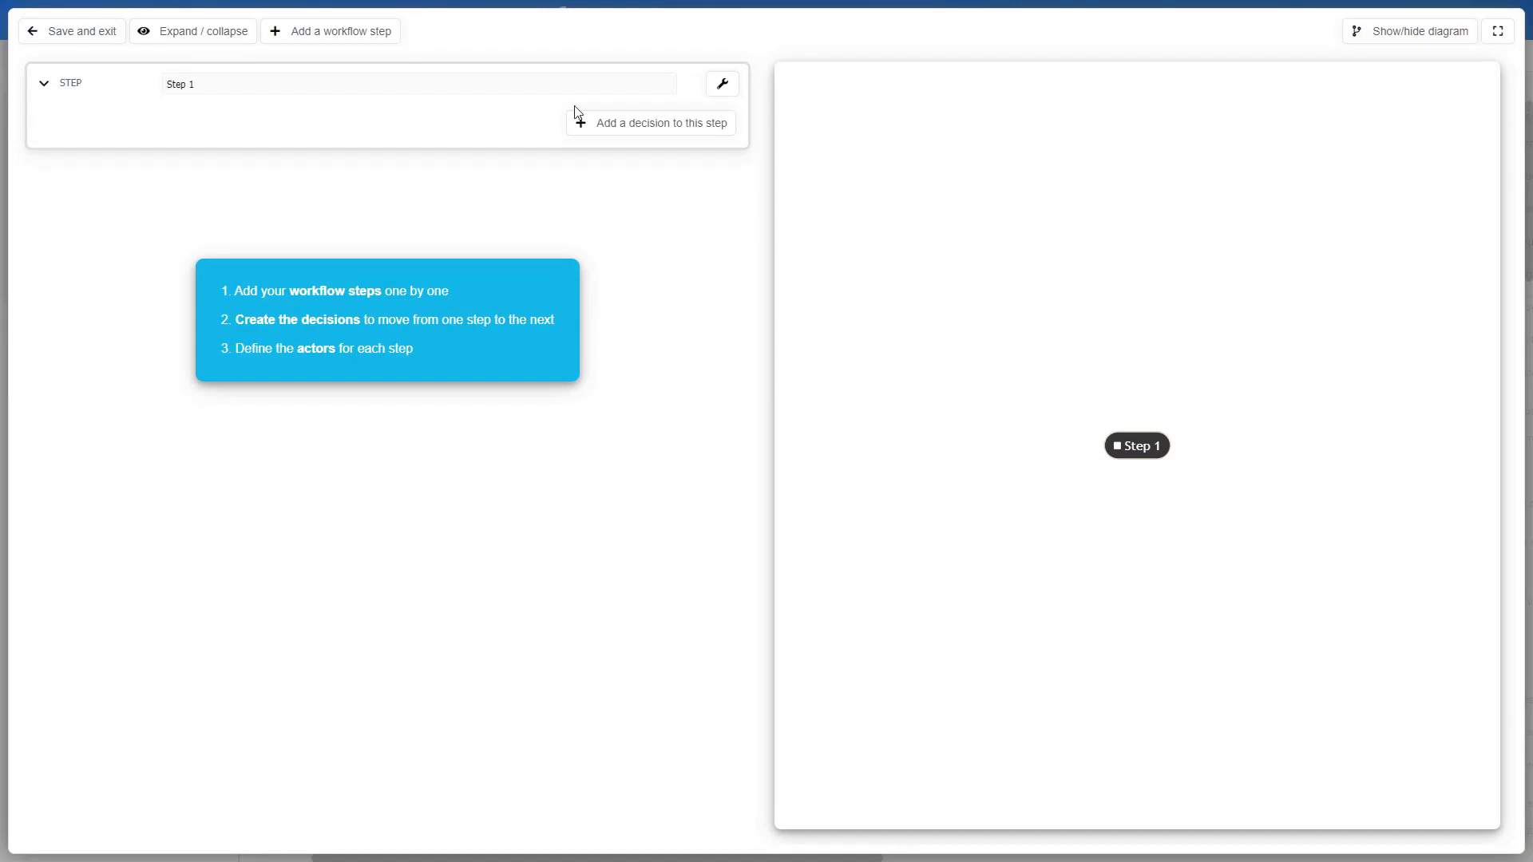
type("Declaration of th")
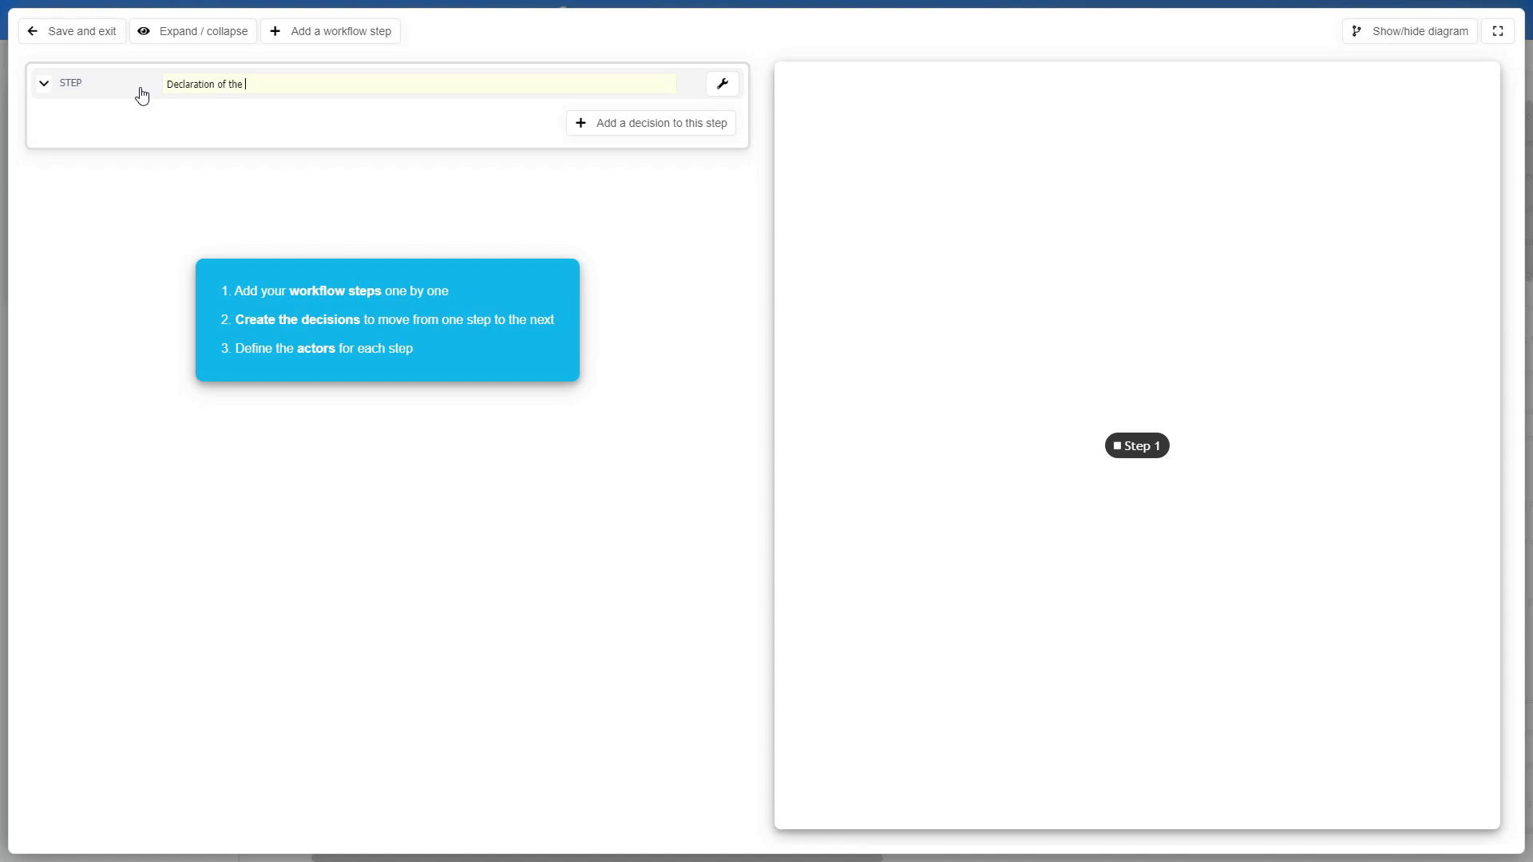
key("Return")
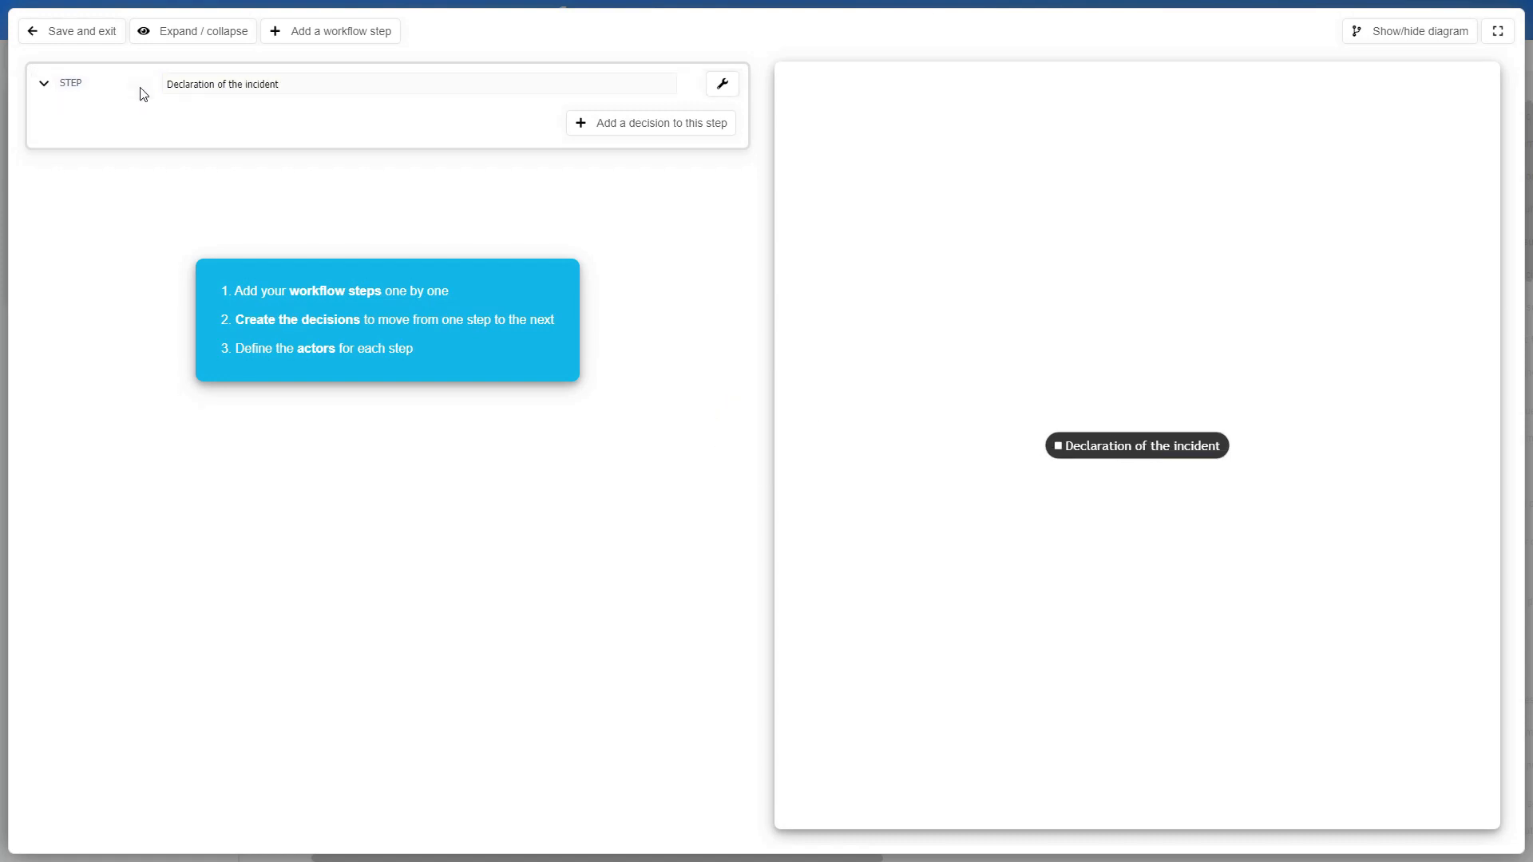
Add a second workflow step and name it "Analysis"
left_click(318, 41)
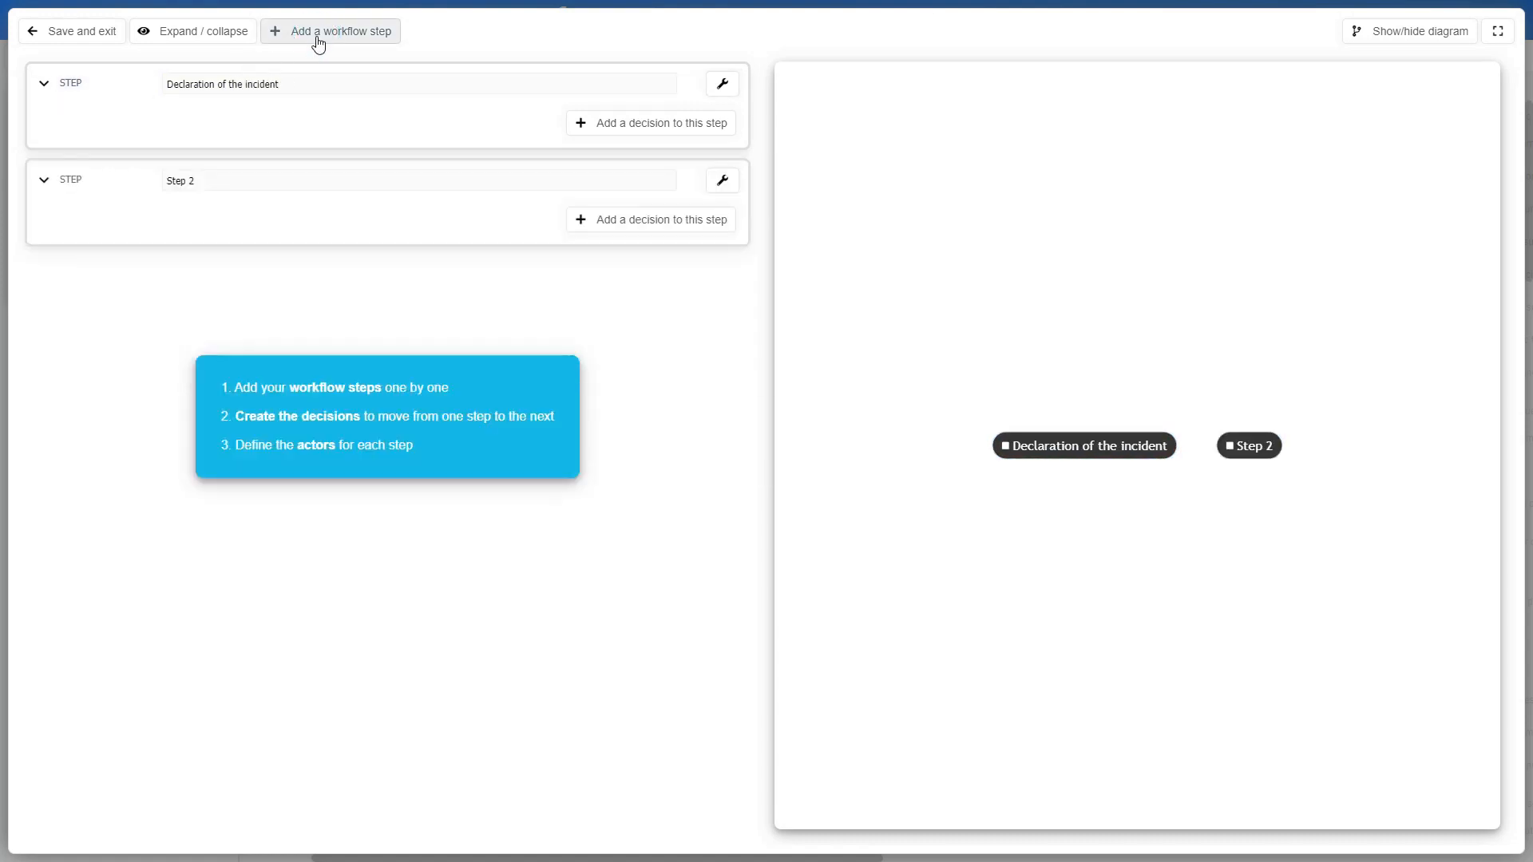
left_click(219, 179)
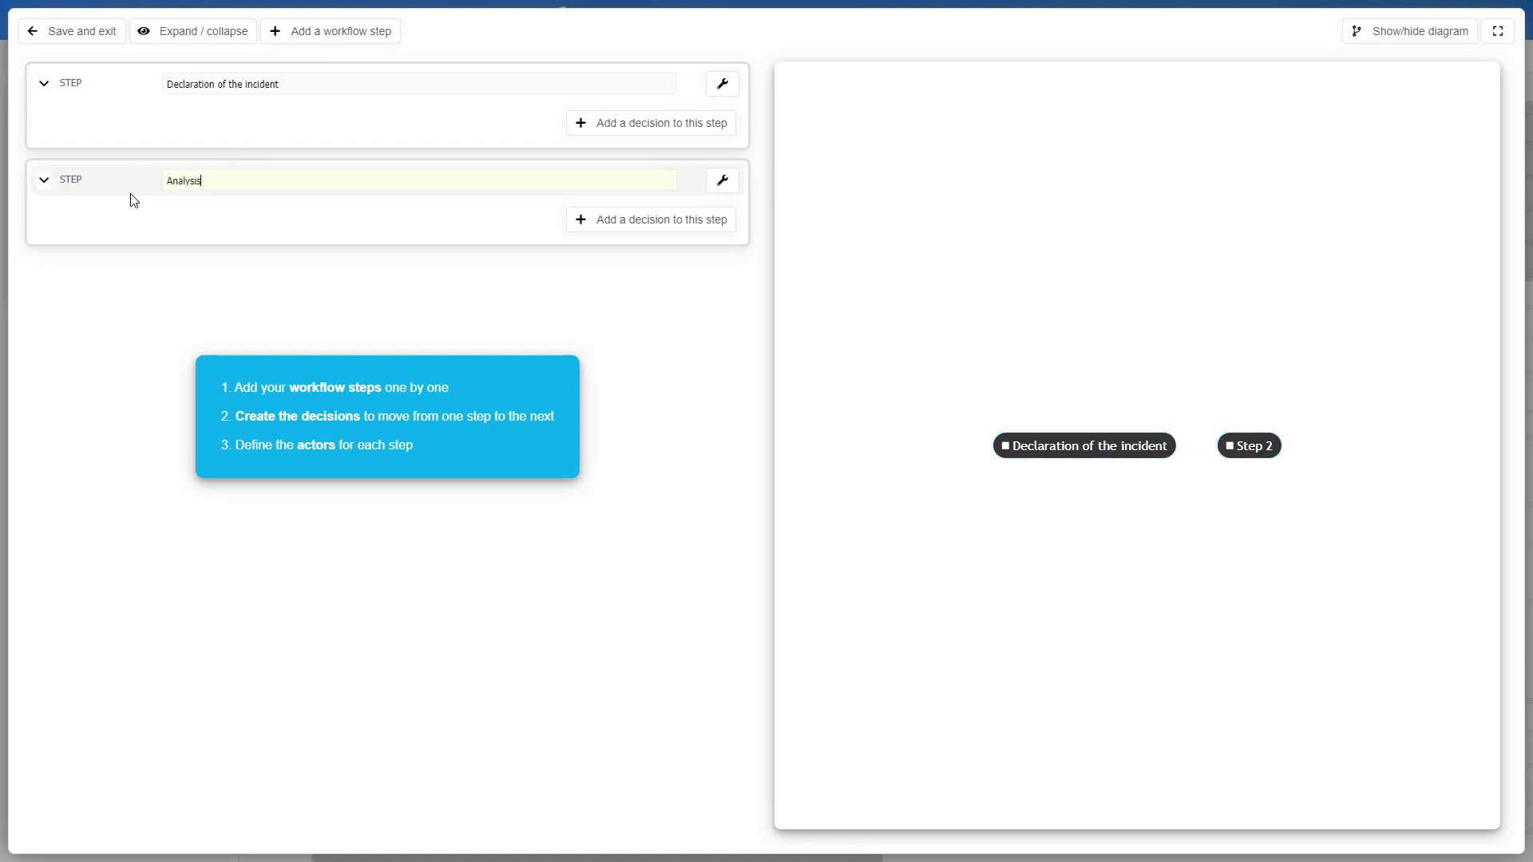
type("Analysis")
key("Return")
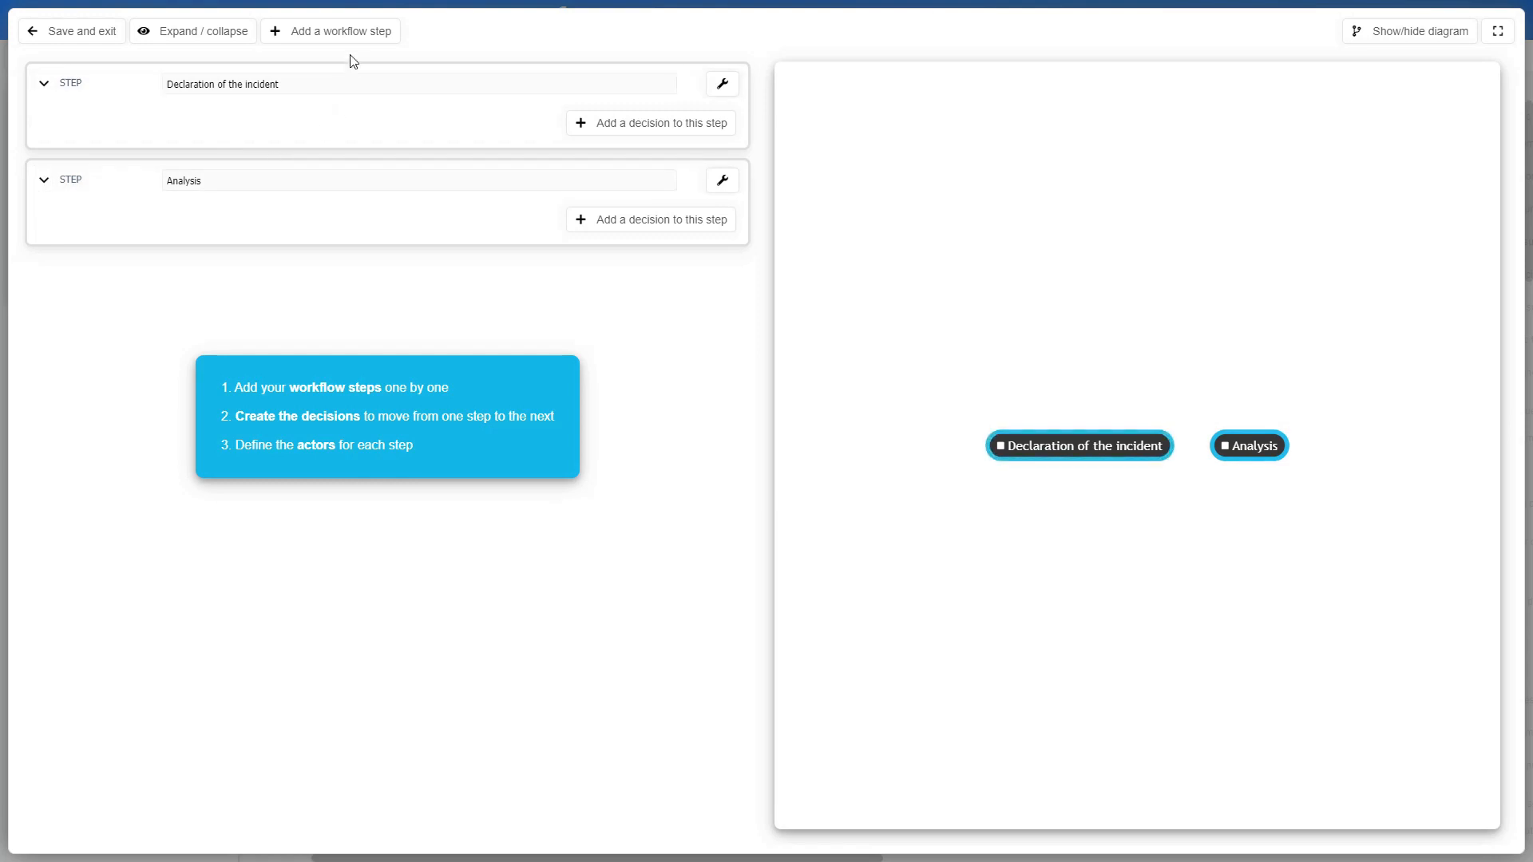
Add a third workflow step and name it "Escalation"
left_click(347, 38)
left_click(216, 278)
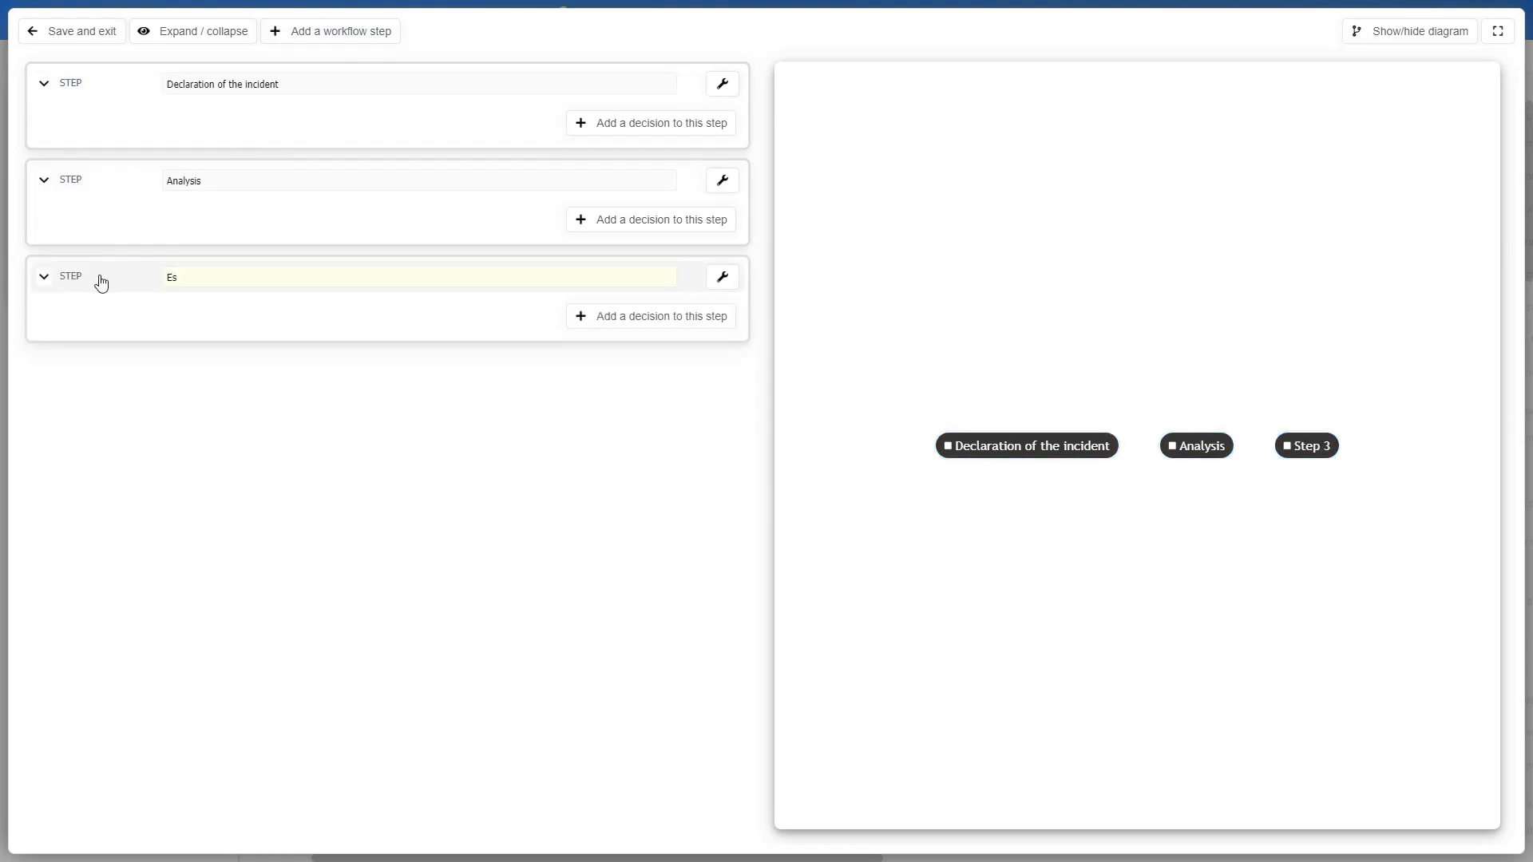
type("Escalation")
key("Return")
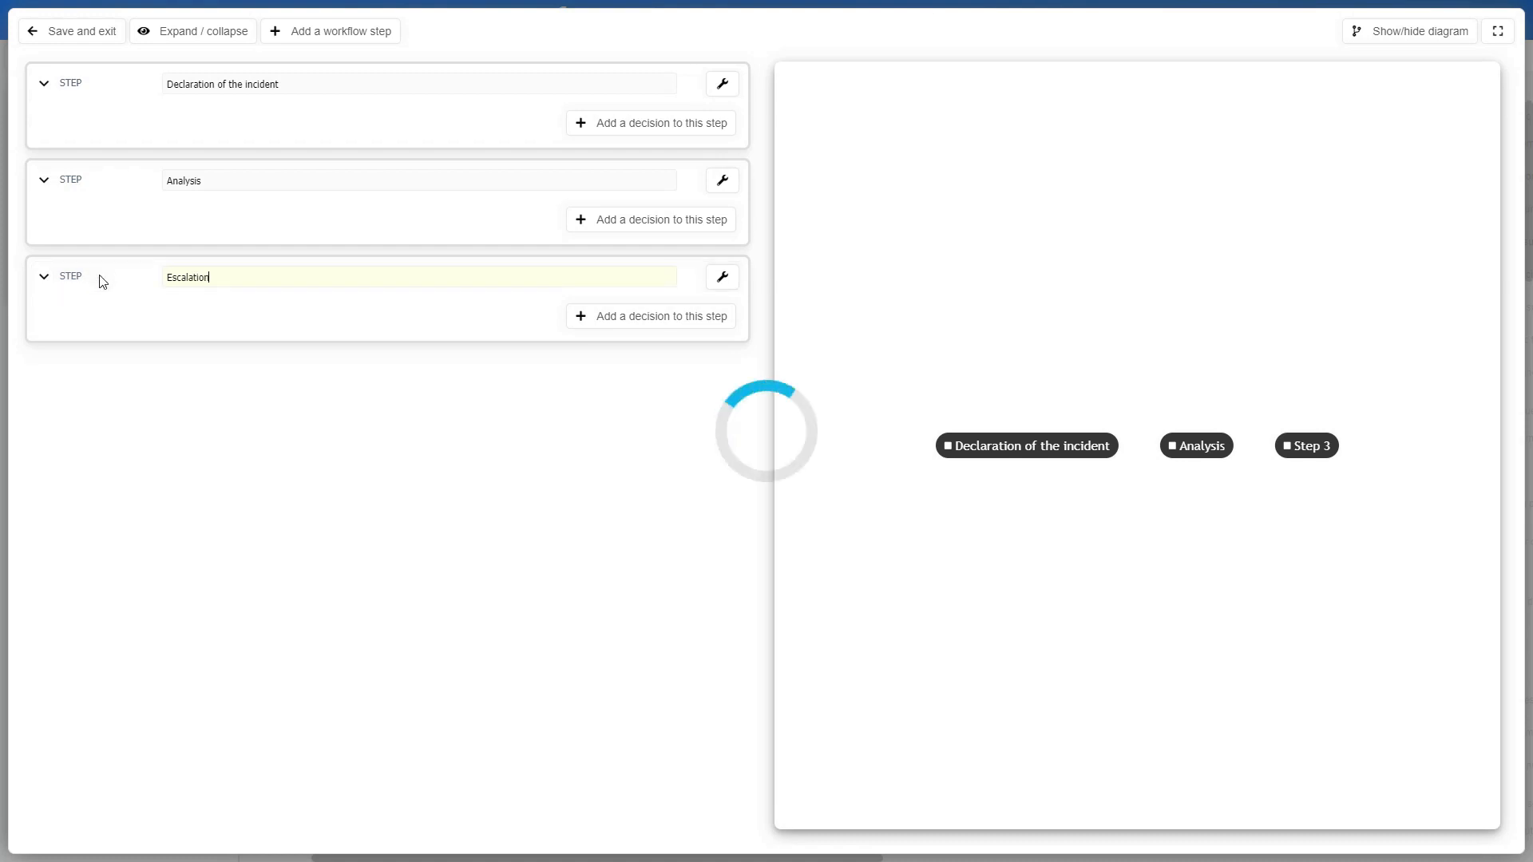
Add a fourth and a fifth workflow step, named "Solved" and "Canceled"
left_click(342, 35)
left_click(342, 35)
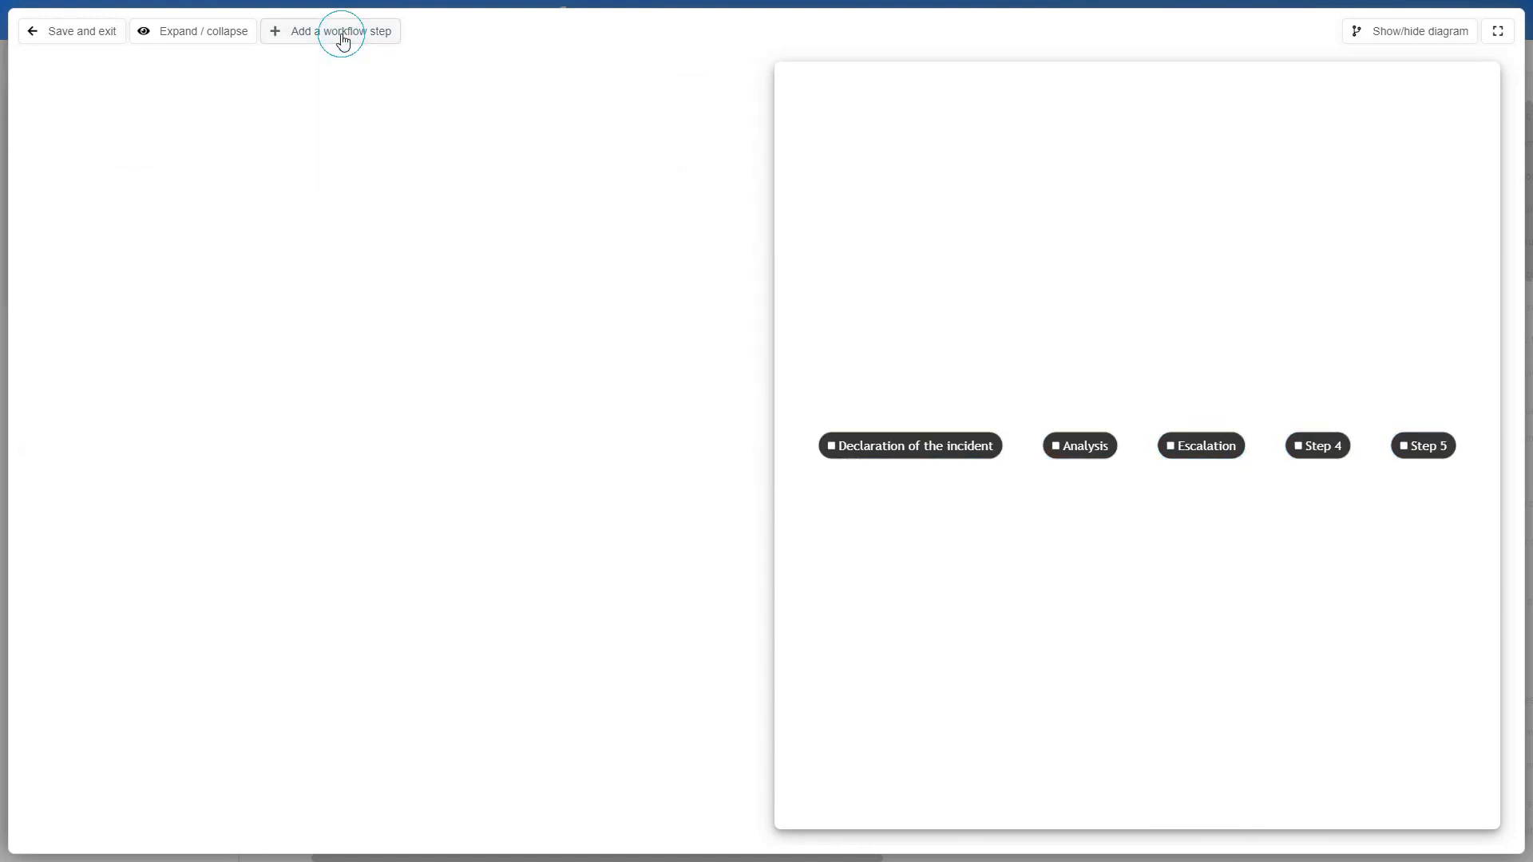
left_click(219, 373)
type("Solved")
key("Return")
left_click(205, 470)
type("danceled")
key("Return")
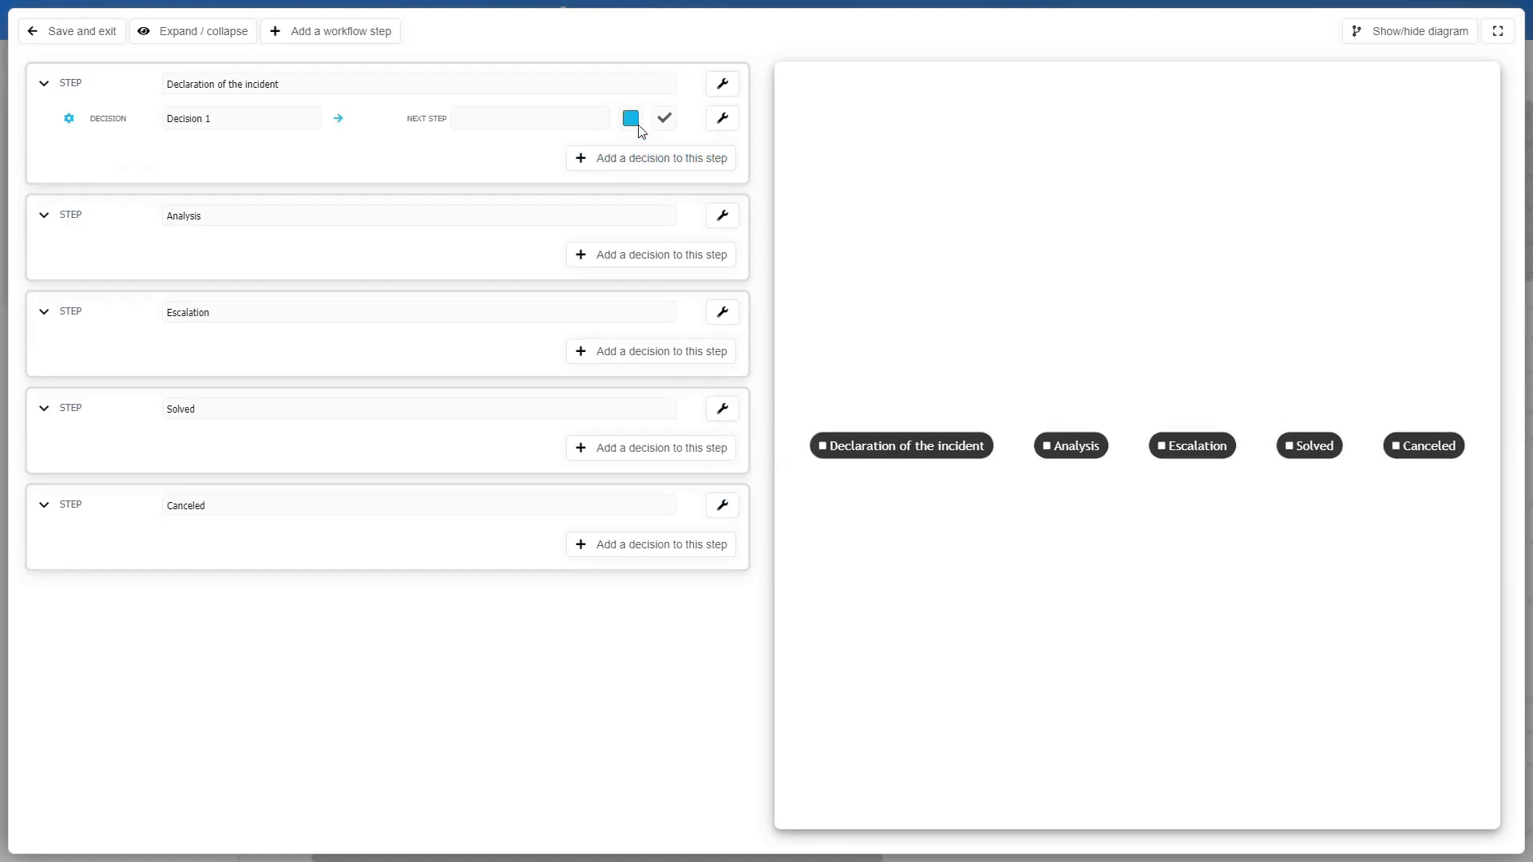
Name the decision of the Declaration of the incident step "Submit to technical team" and set its next step to Analysis
triple_click(228, 119)
type("Submit to technical team")
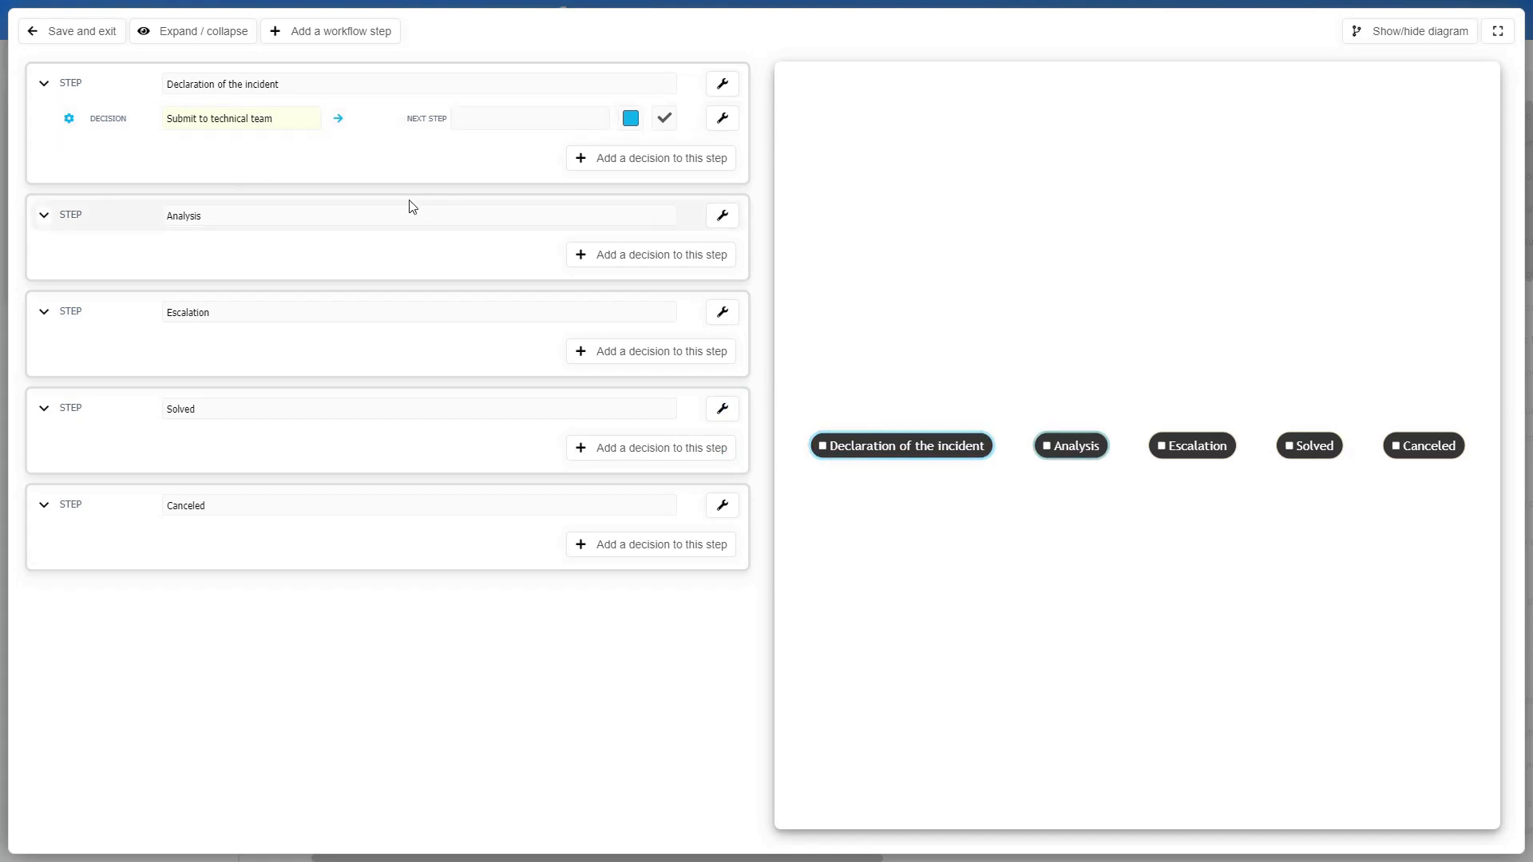
left_click(500, 125)
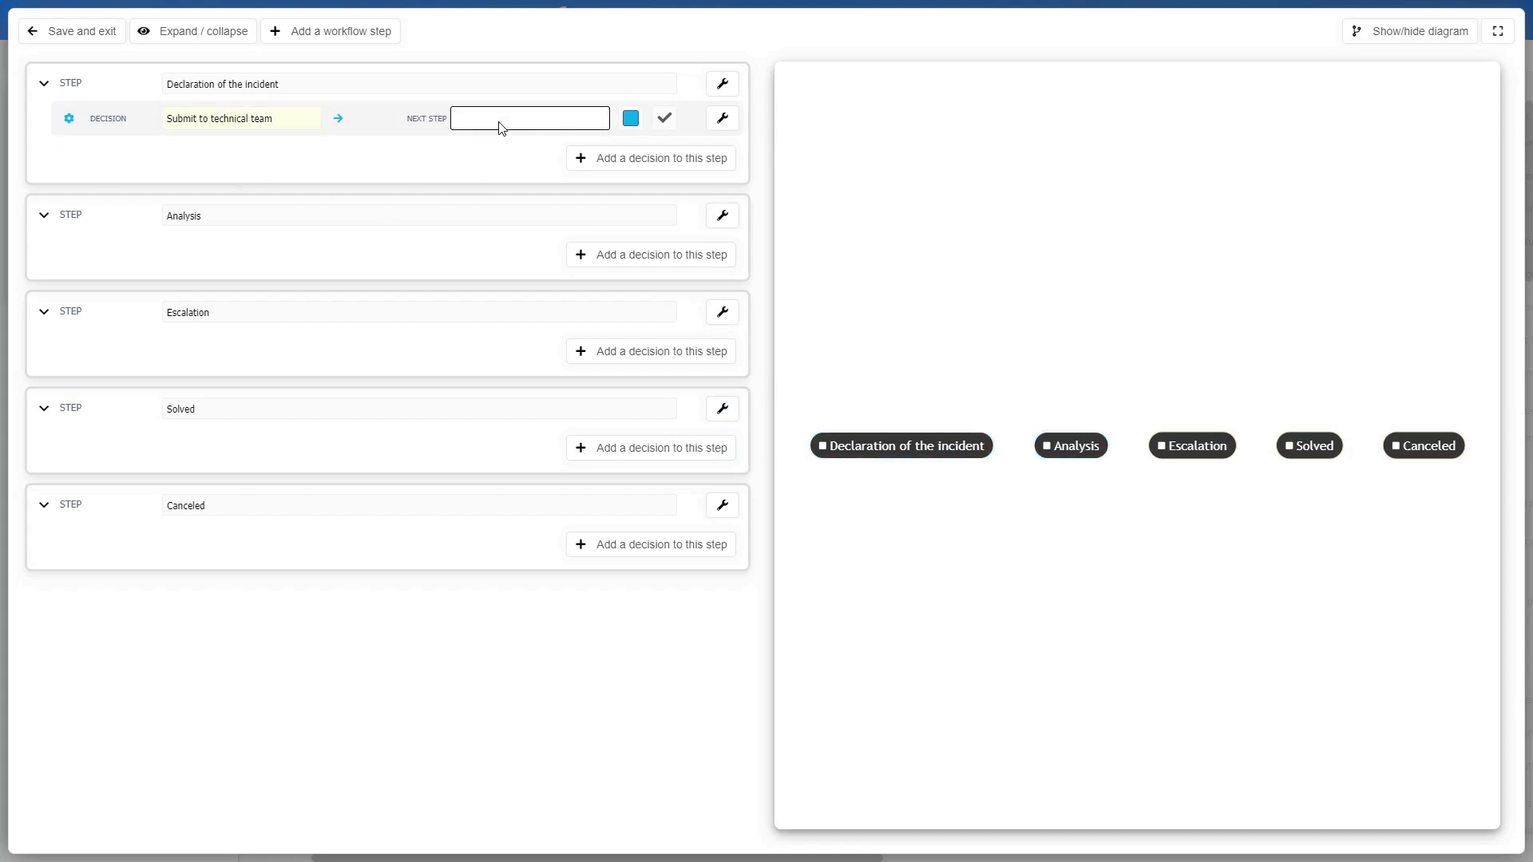
left_click(500, 124)
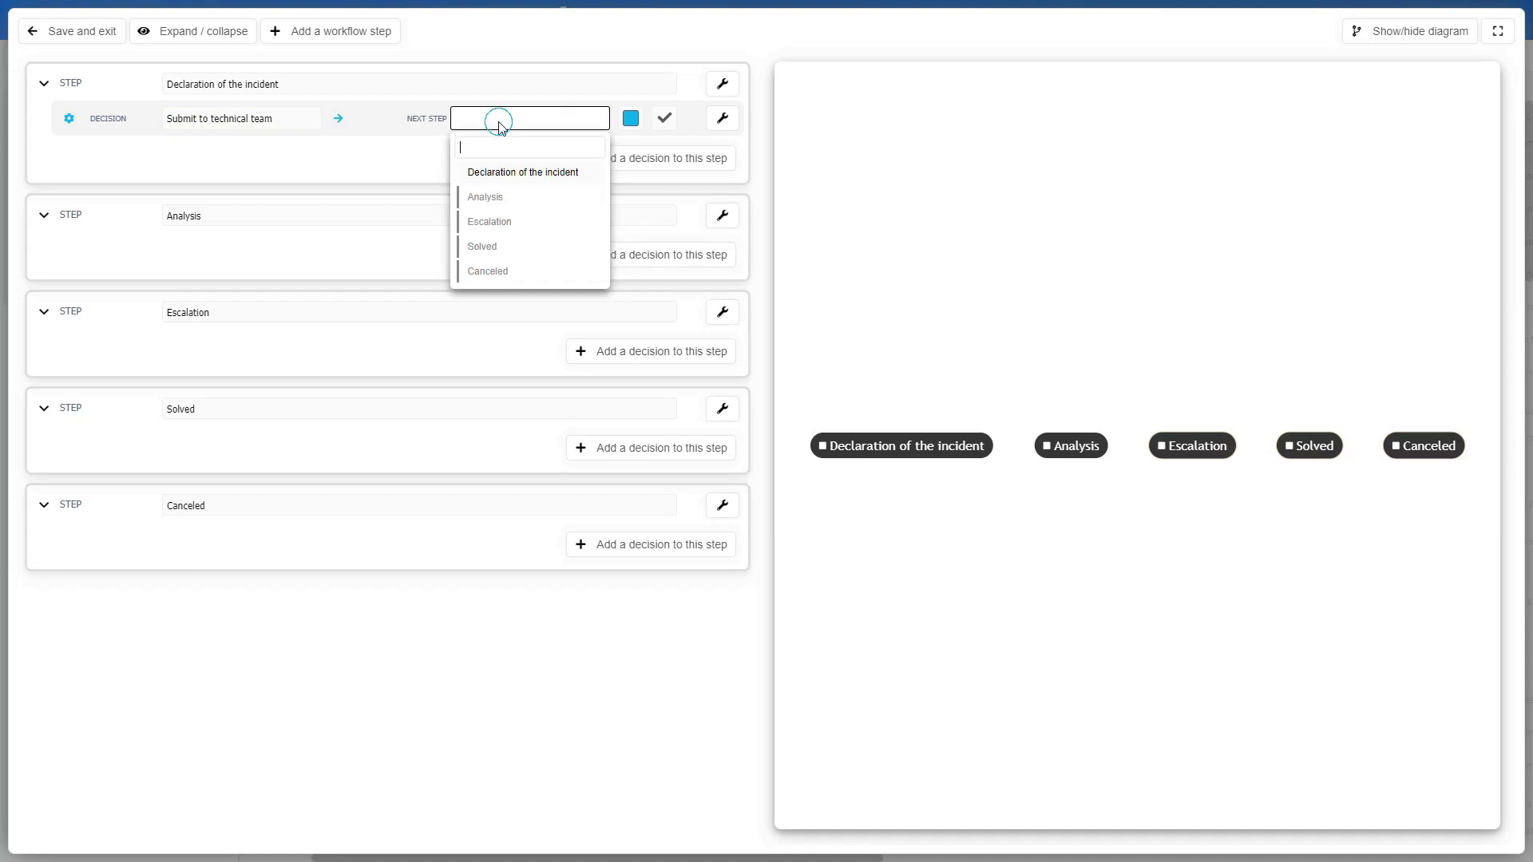
left_click(508, 198)
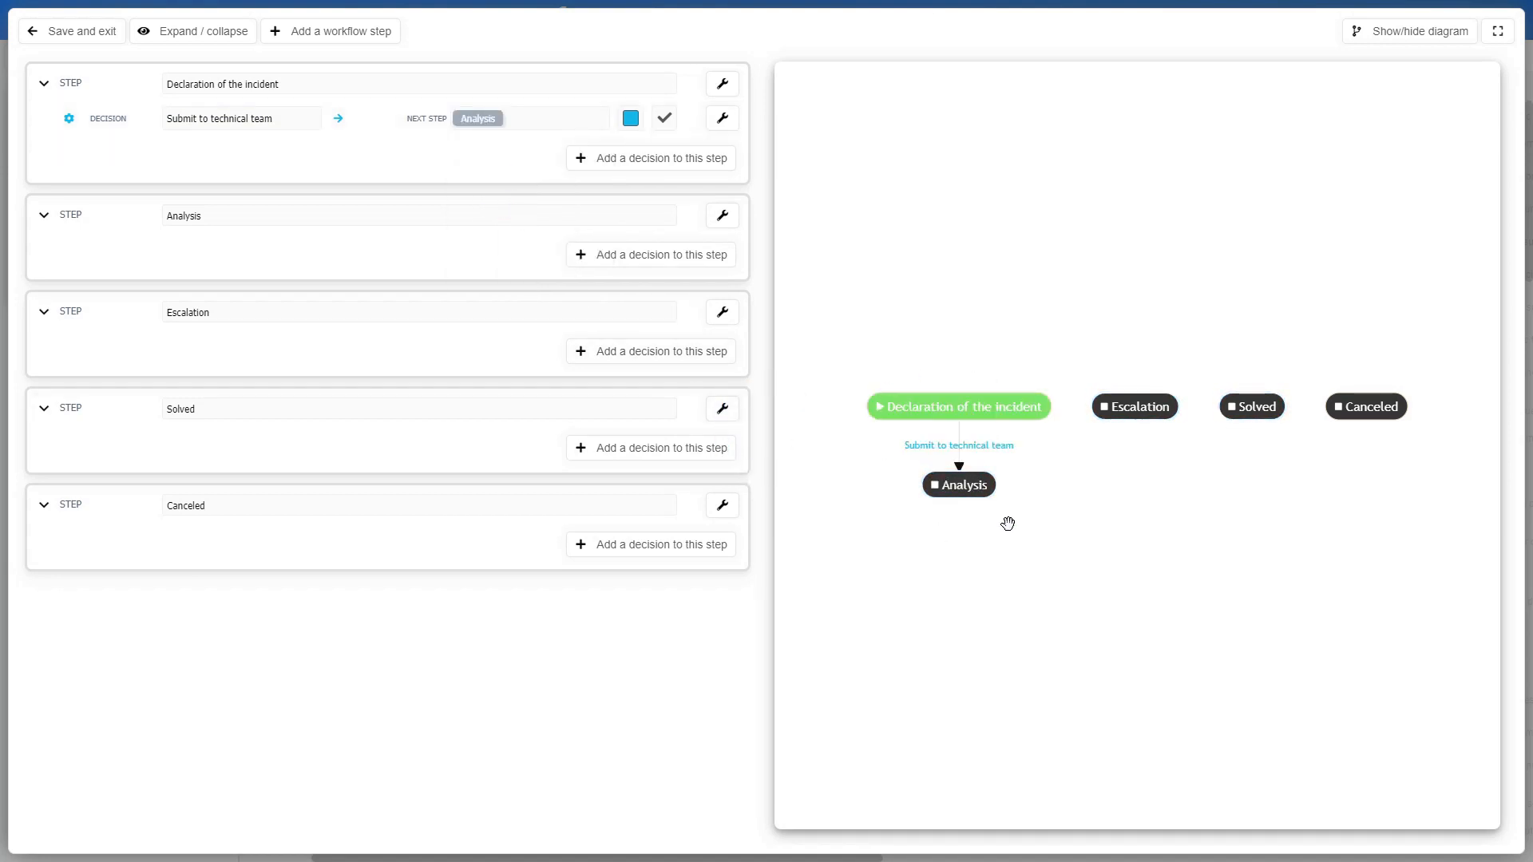
scroll(912, 406, "up", 2)
scroll(912, 406, "down", 2)
Add two decisions to the Analysis step, named "Solved!" and "Too complex!"
left_click(607, 261)
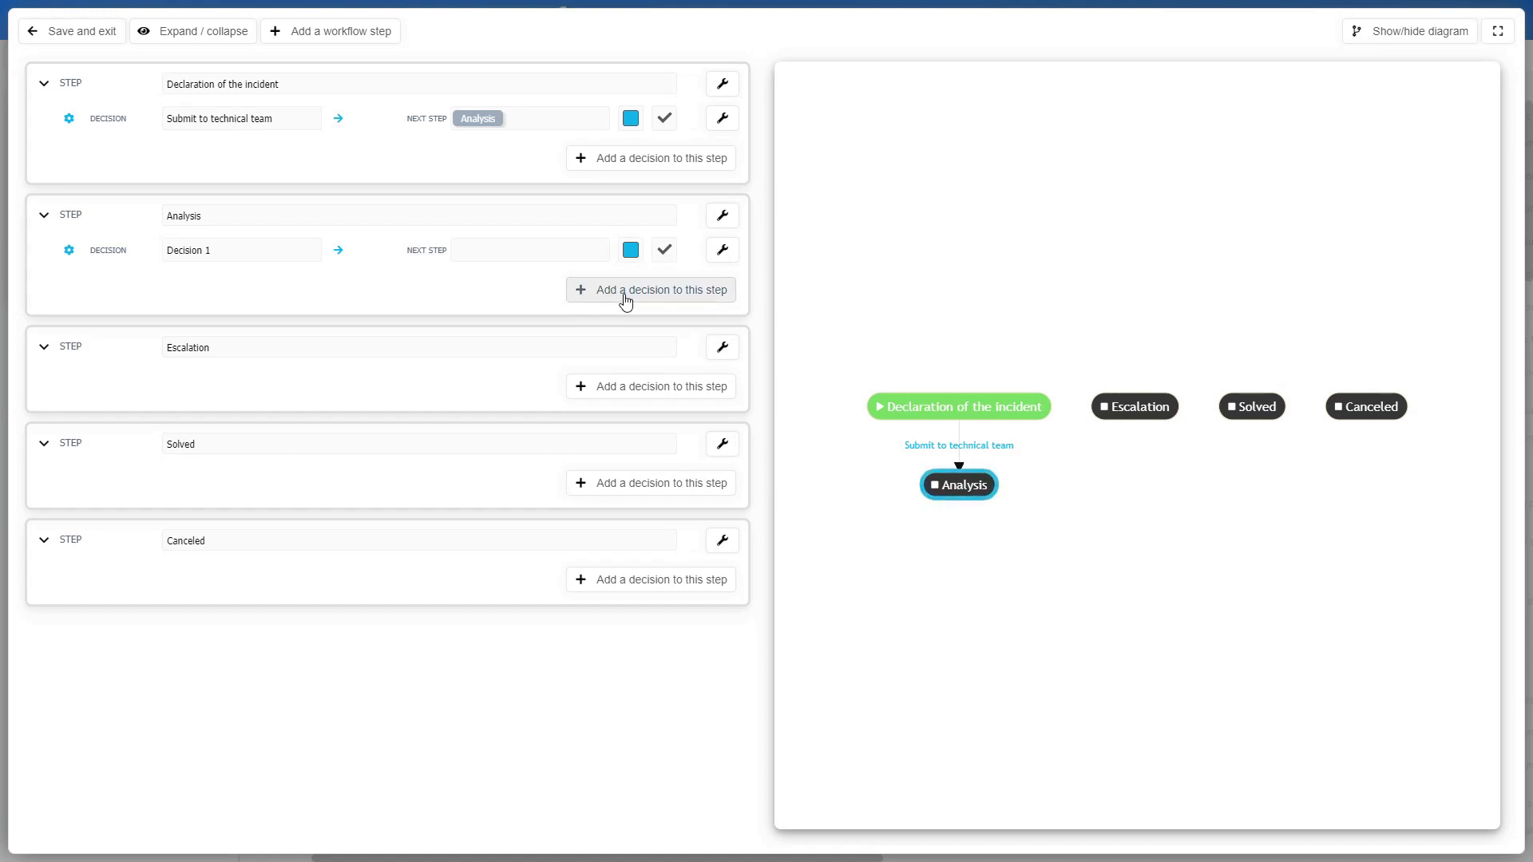
left_click(622, 293)
triple_click(233, 254)
type("Solved!")
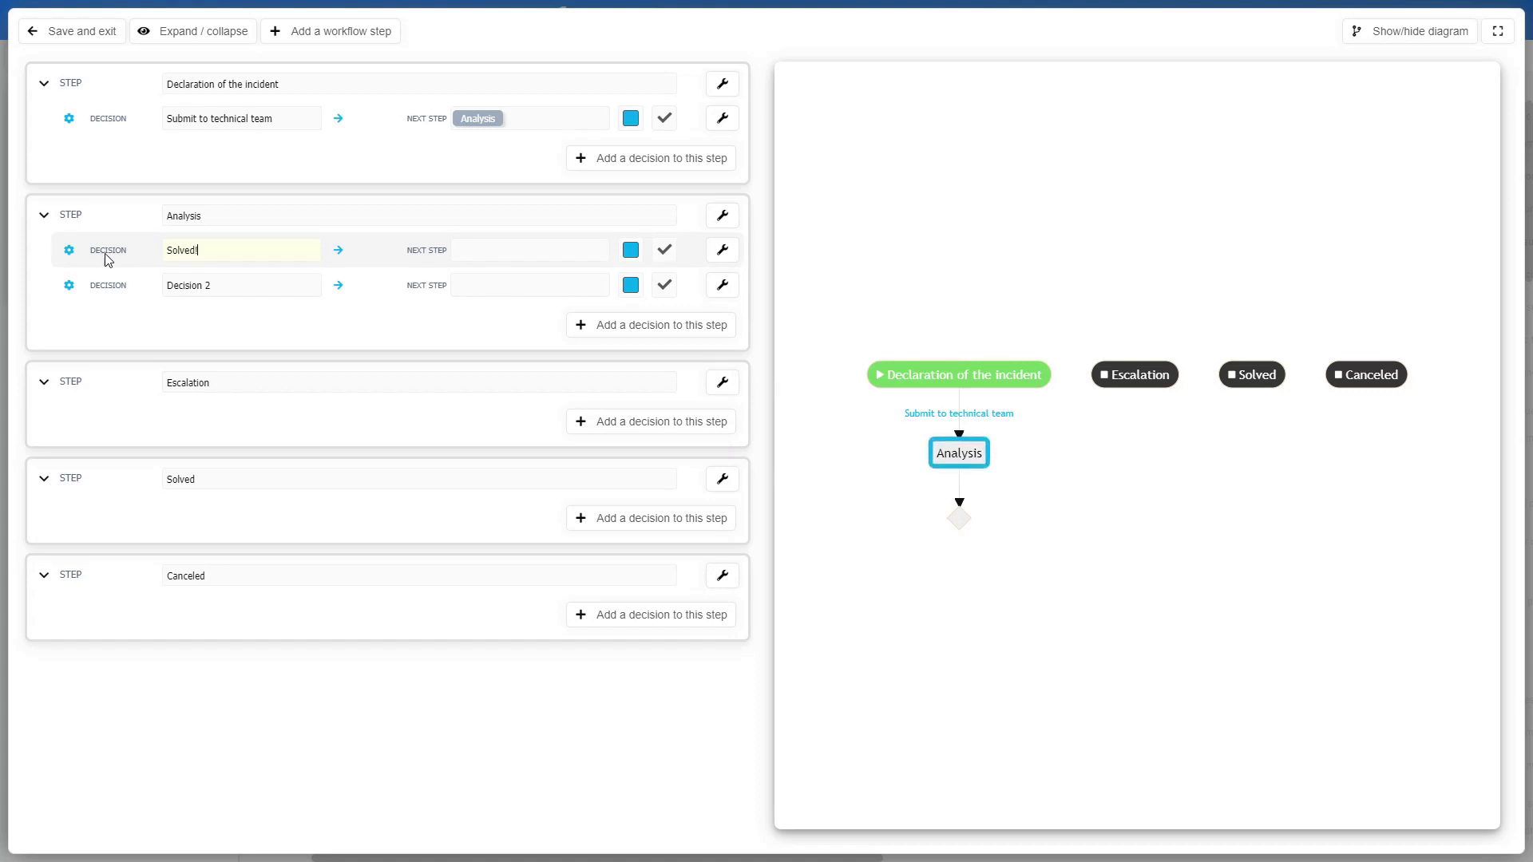
triple_click(233, 286)
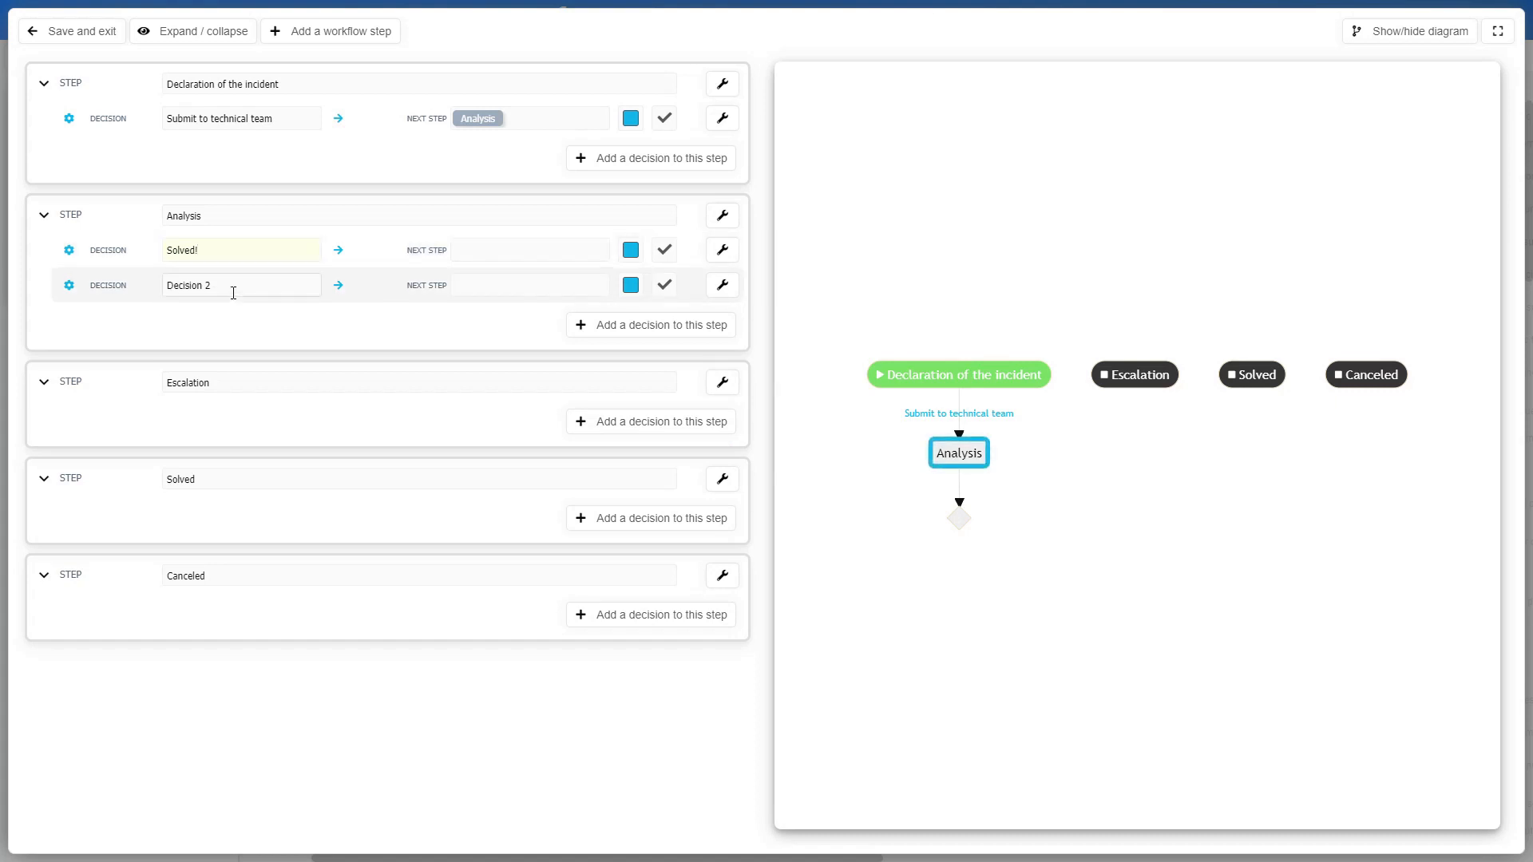
type("Too complex!")
Set the next step of the "Solved!" decision to Solved and of the "Too complex!" decision to Escalation
left_click(514, 251)
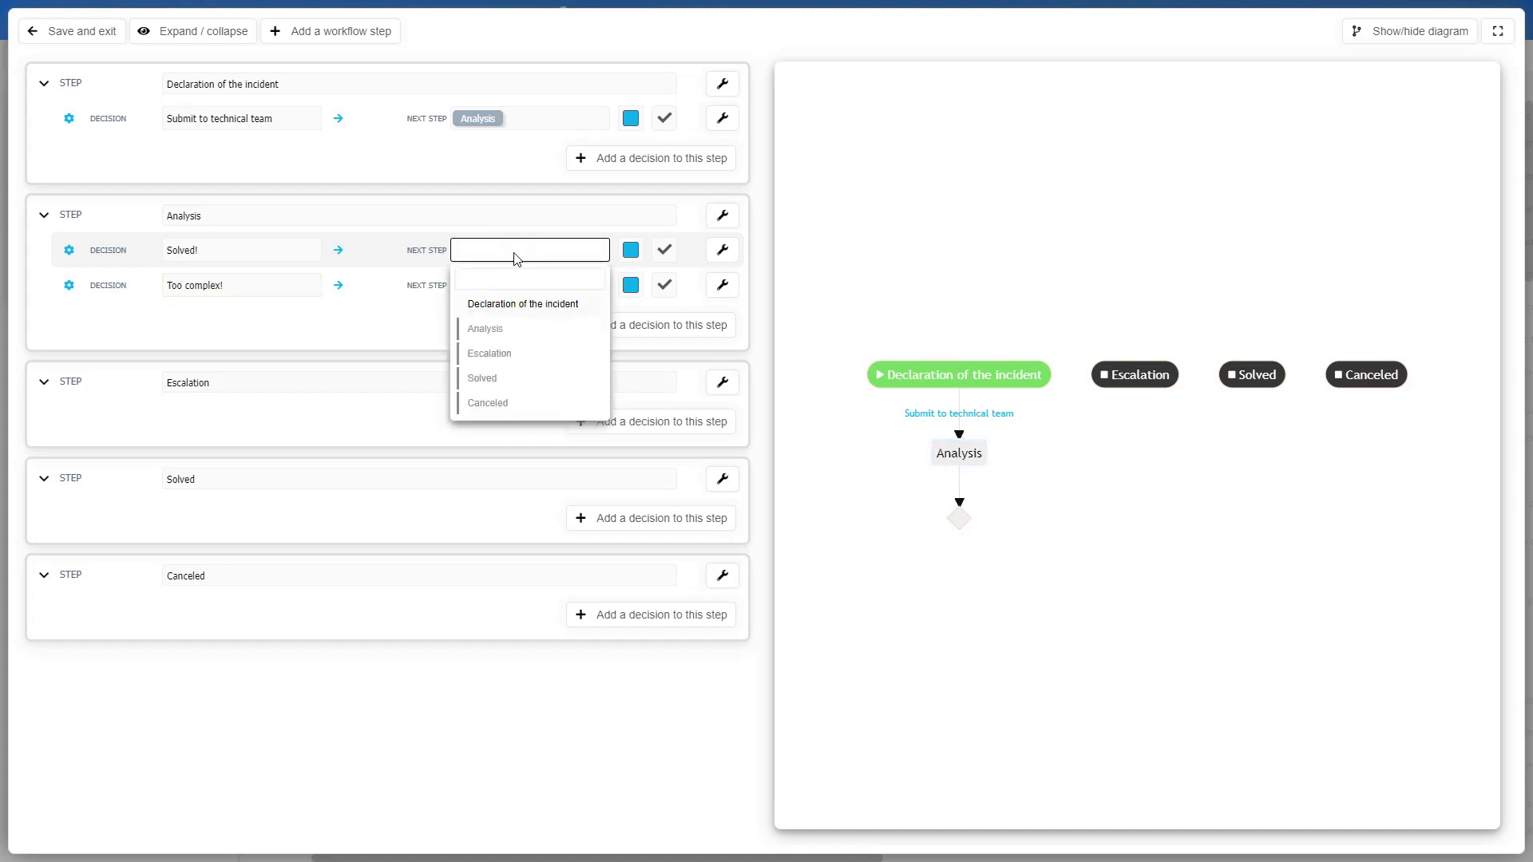
left_click(487, 379)
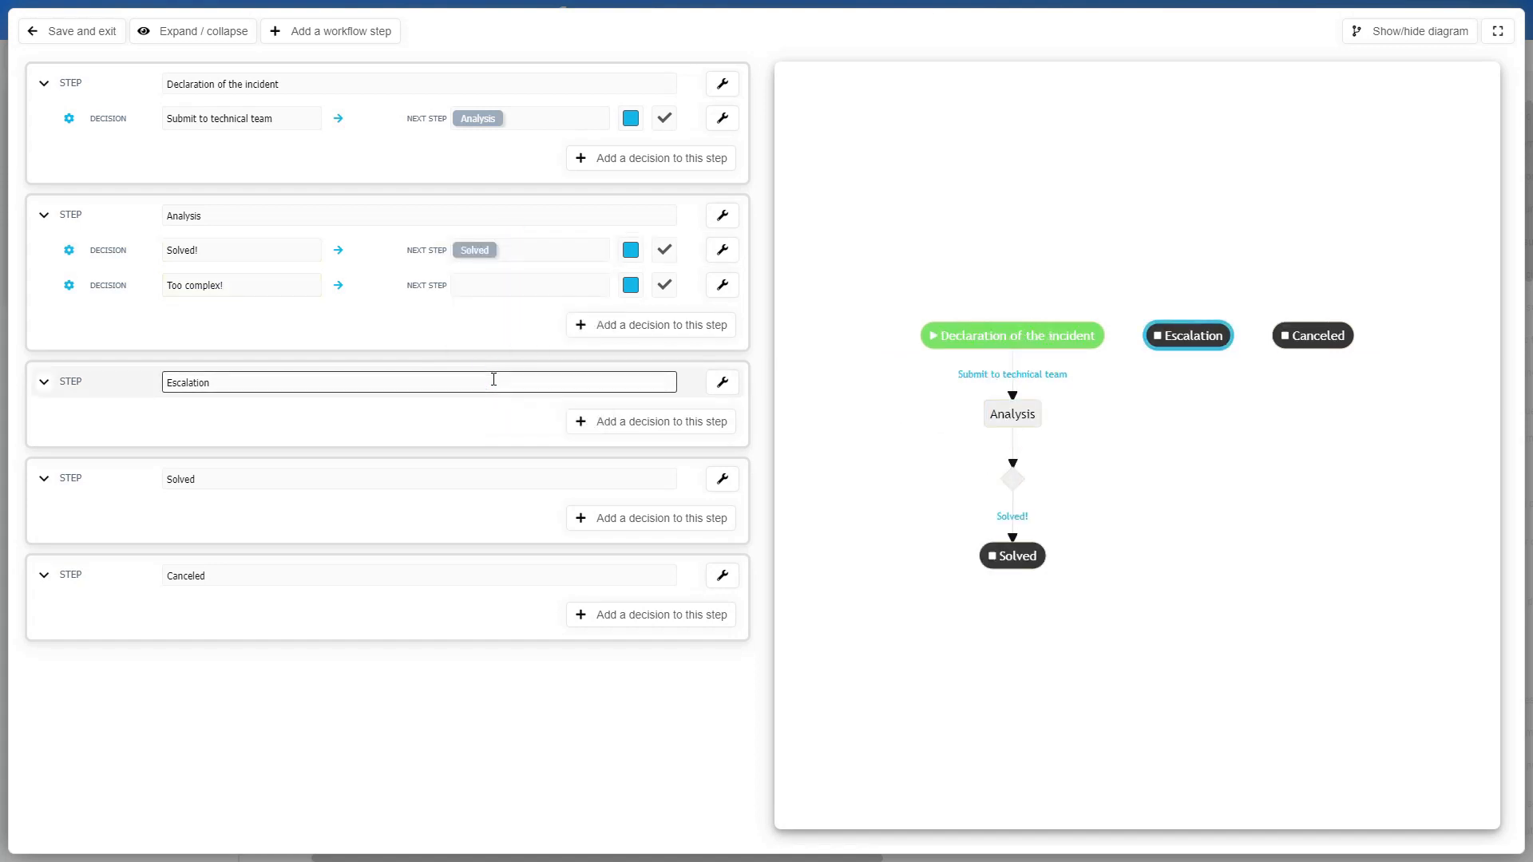
left_click(479, 286)
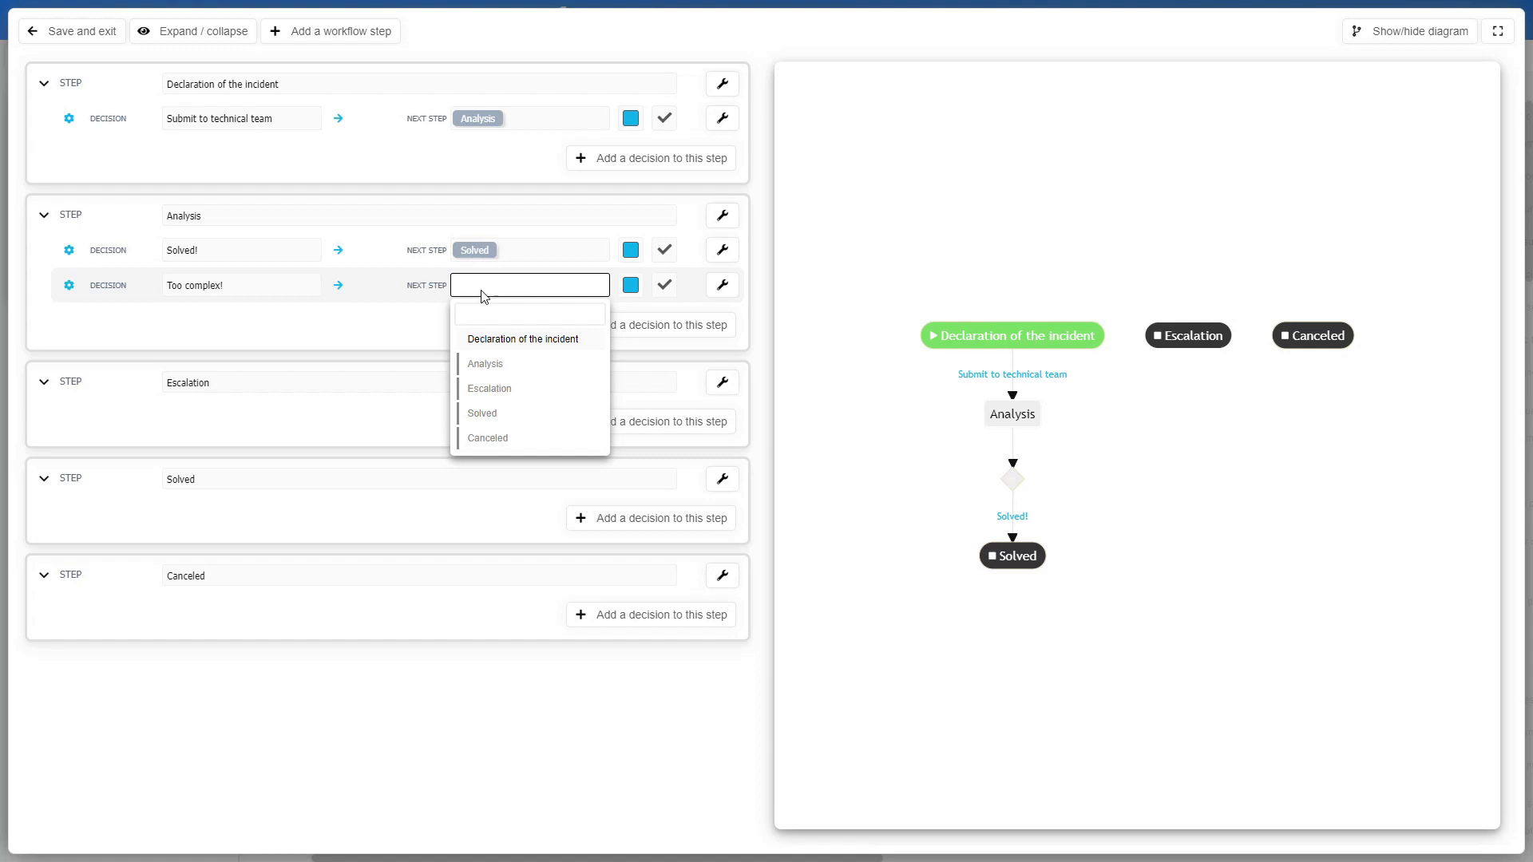
left_click(503, 388)
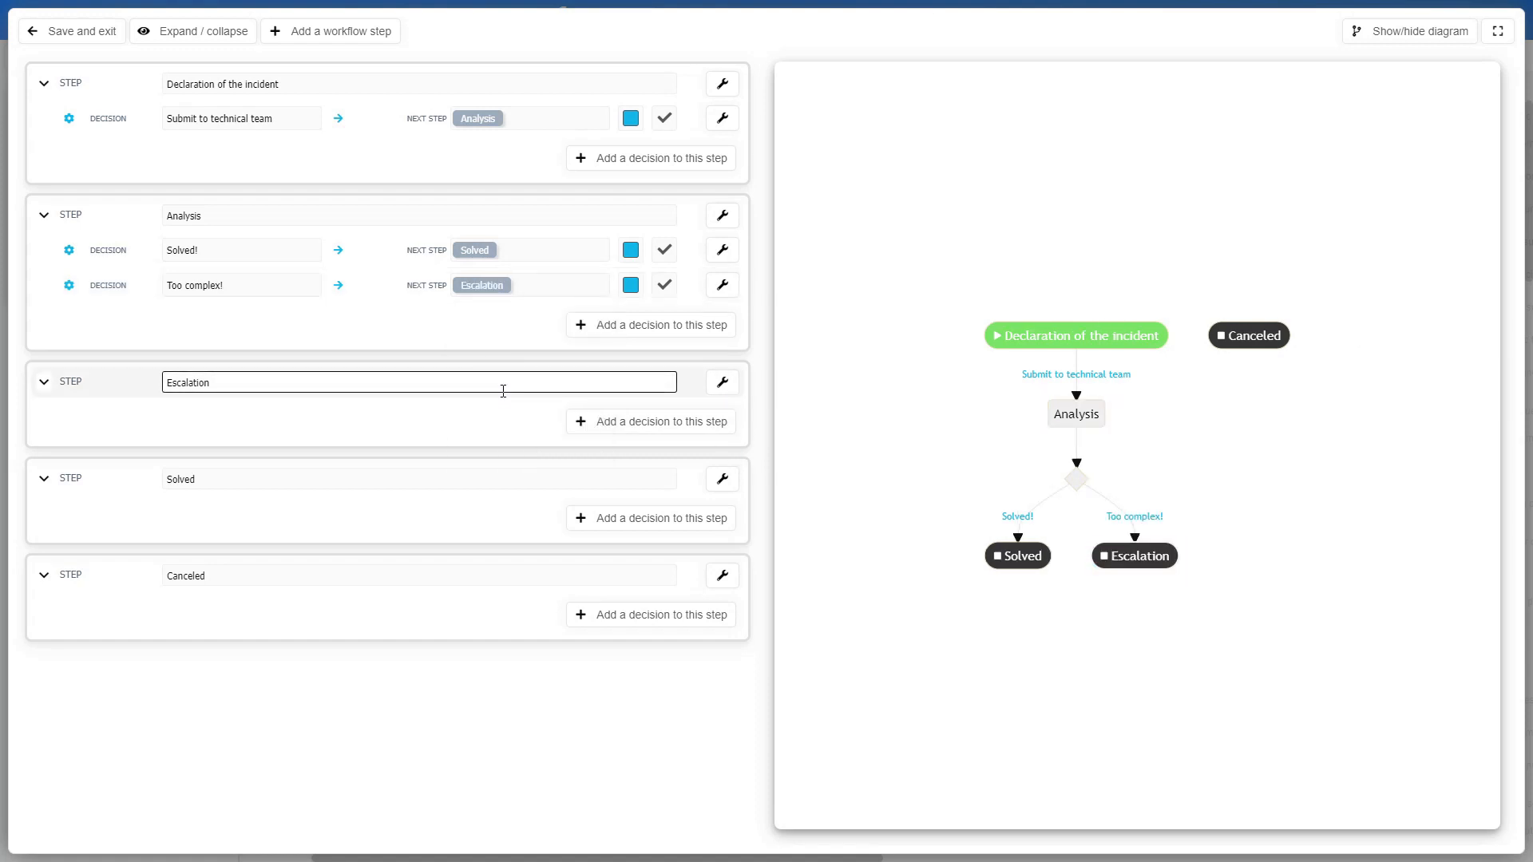
Add three decisions to the Escalation step and name the first one "Missing information"
left_click(633, 430)
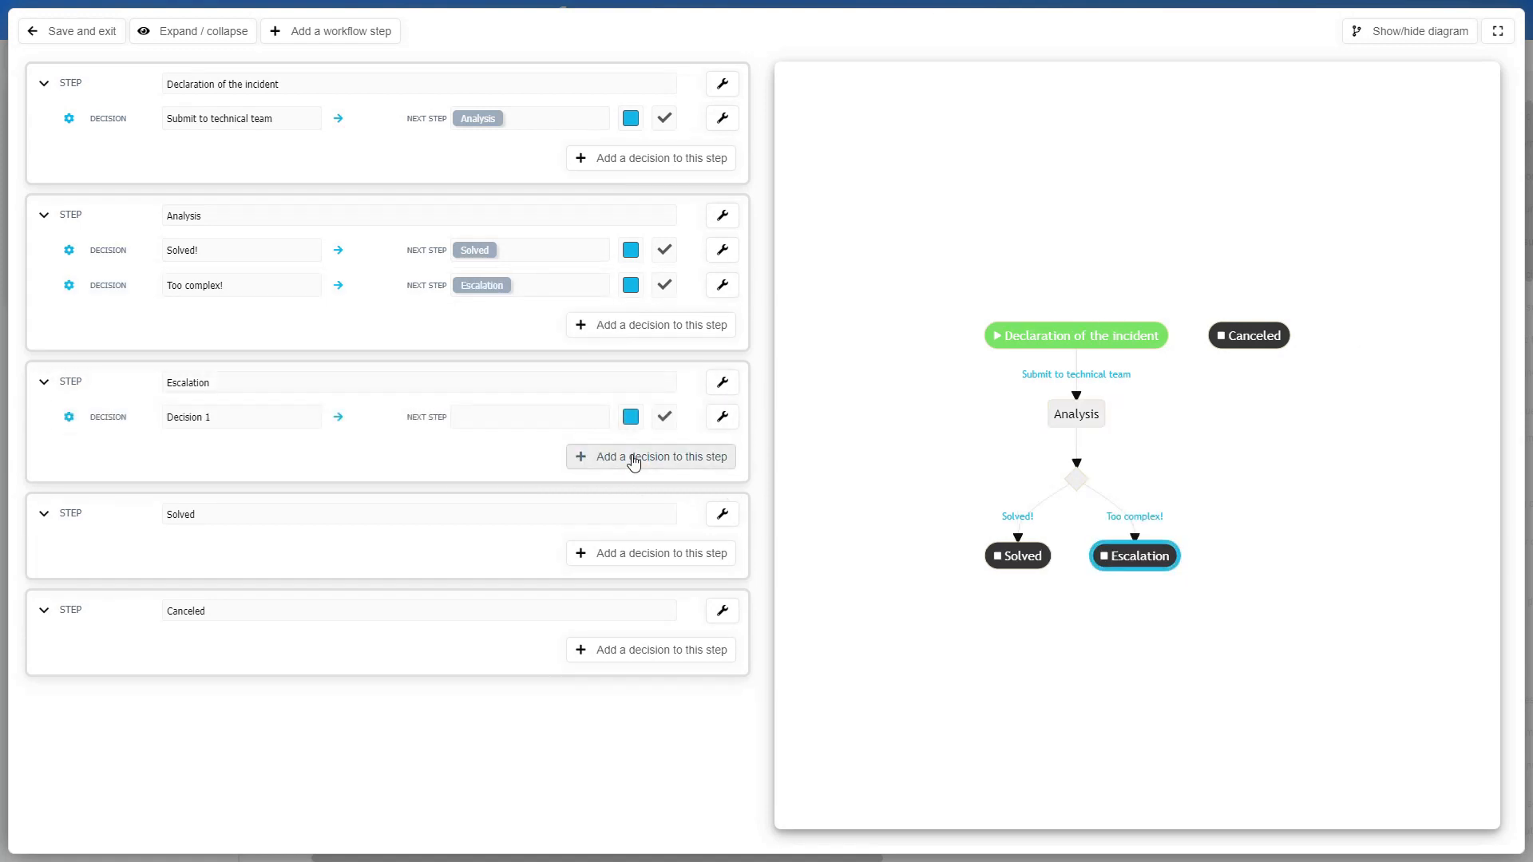
left_click(633, 458)
left_click(636, 492)
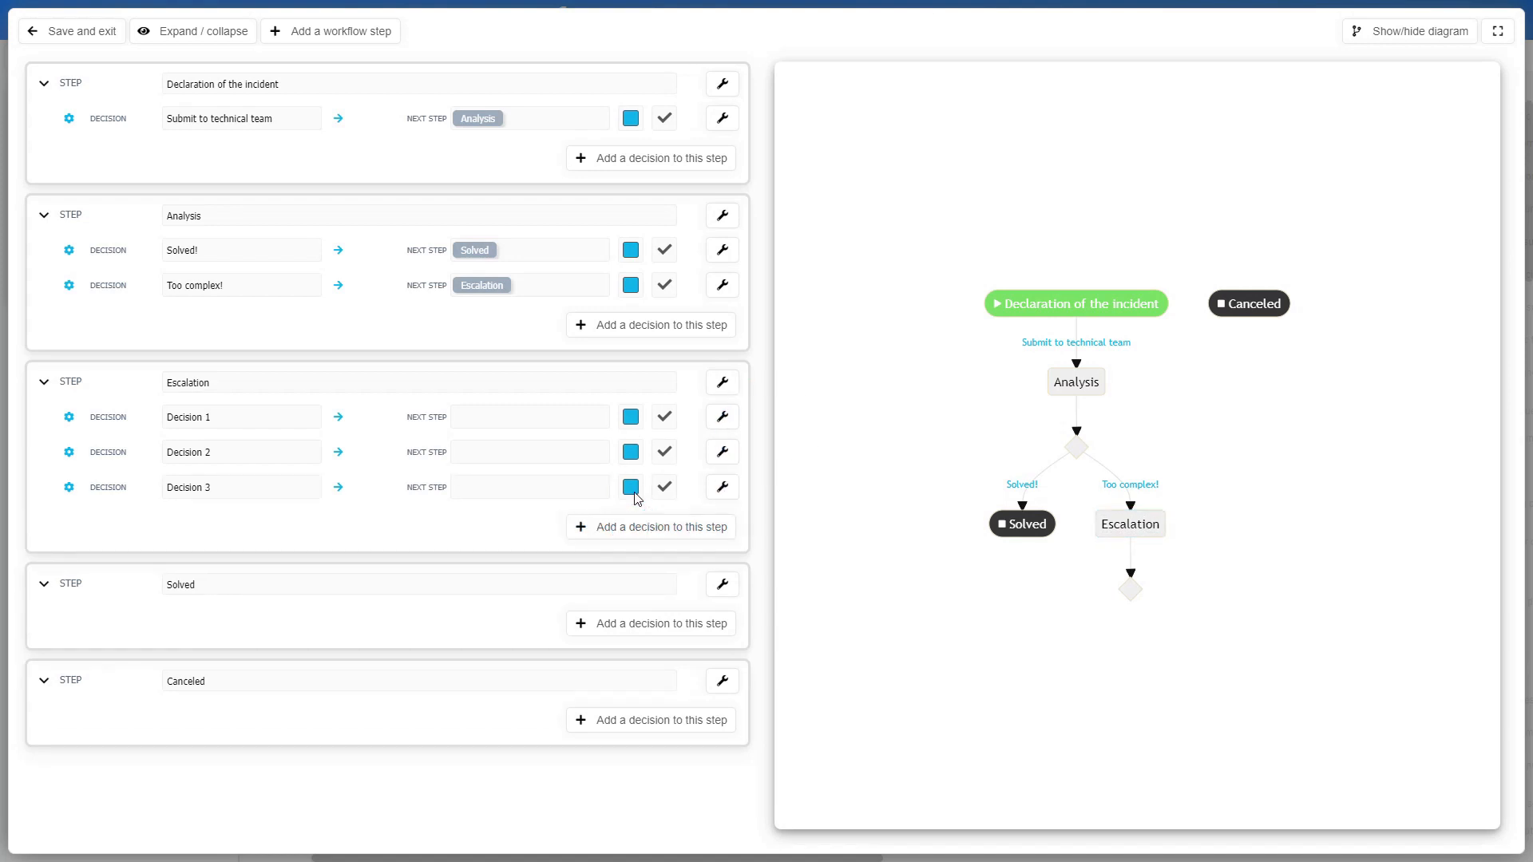
left_click(240, 424)
left_click_drag(232, 424, 102, 420)
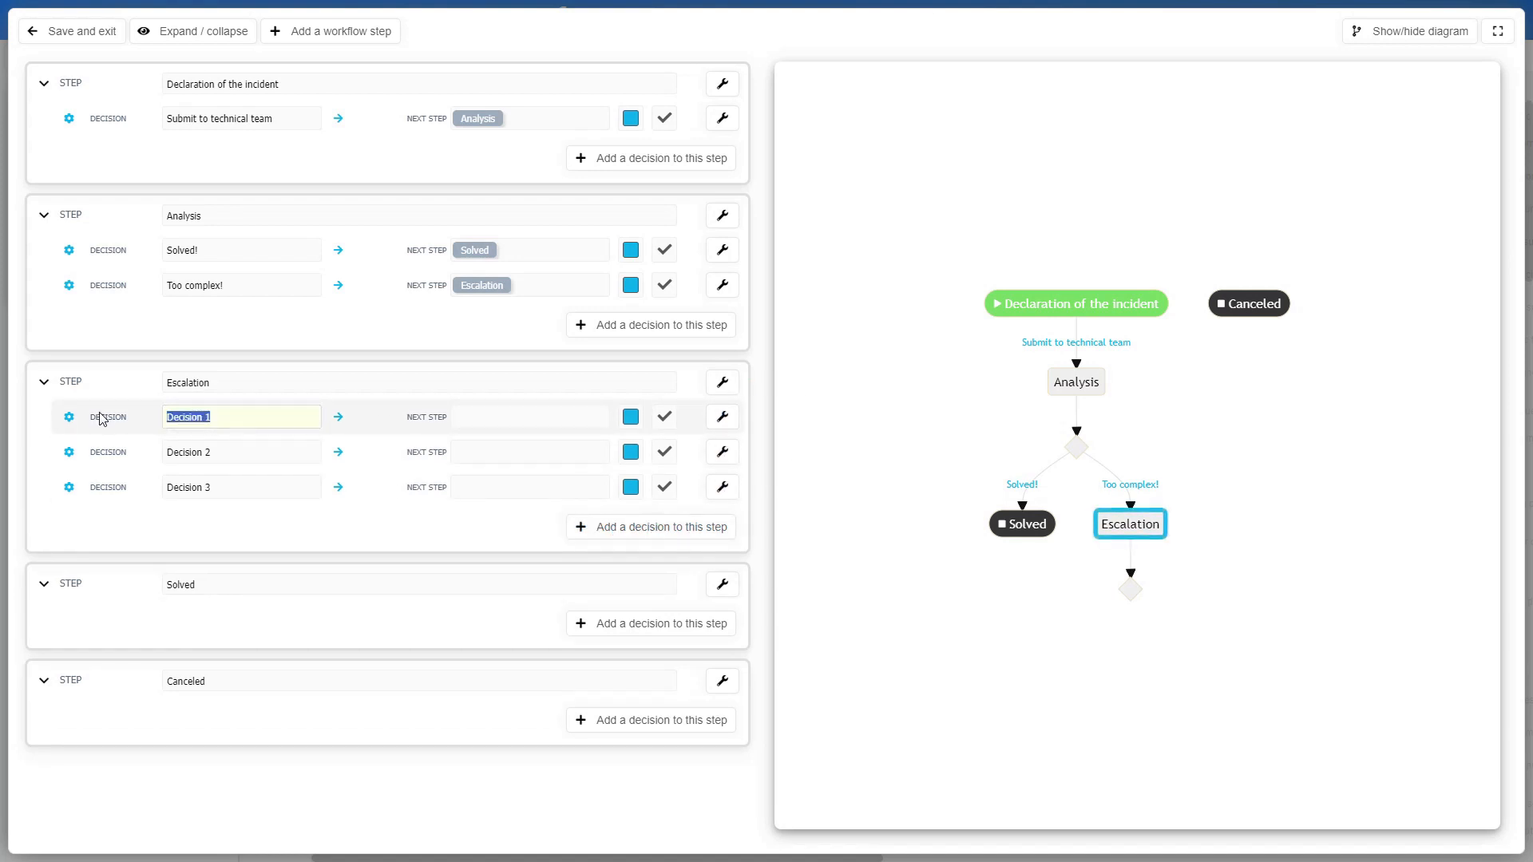
type("Missing informat")
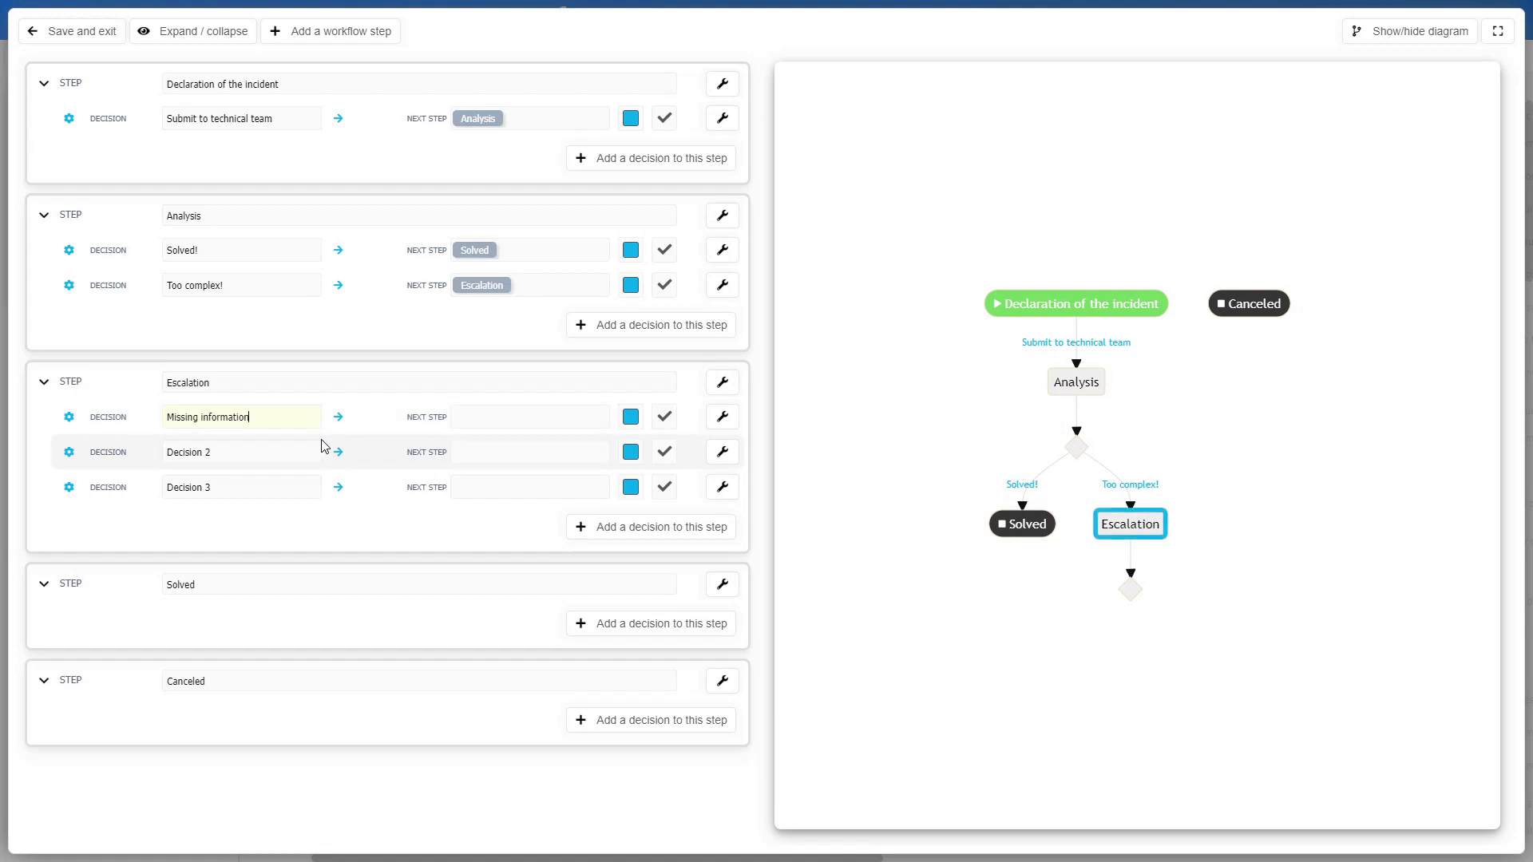
Rename the second and third decisions of the Escalation step as "Incident solved" and "Canceled"
left_click(249, 459)
left_click_drag(249, 459, 126, 447)
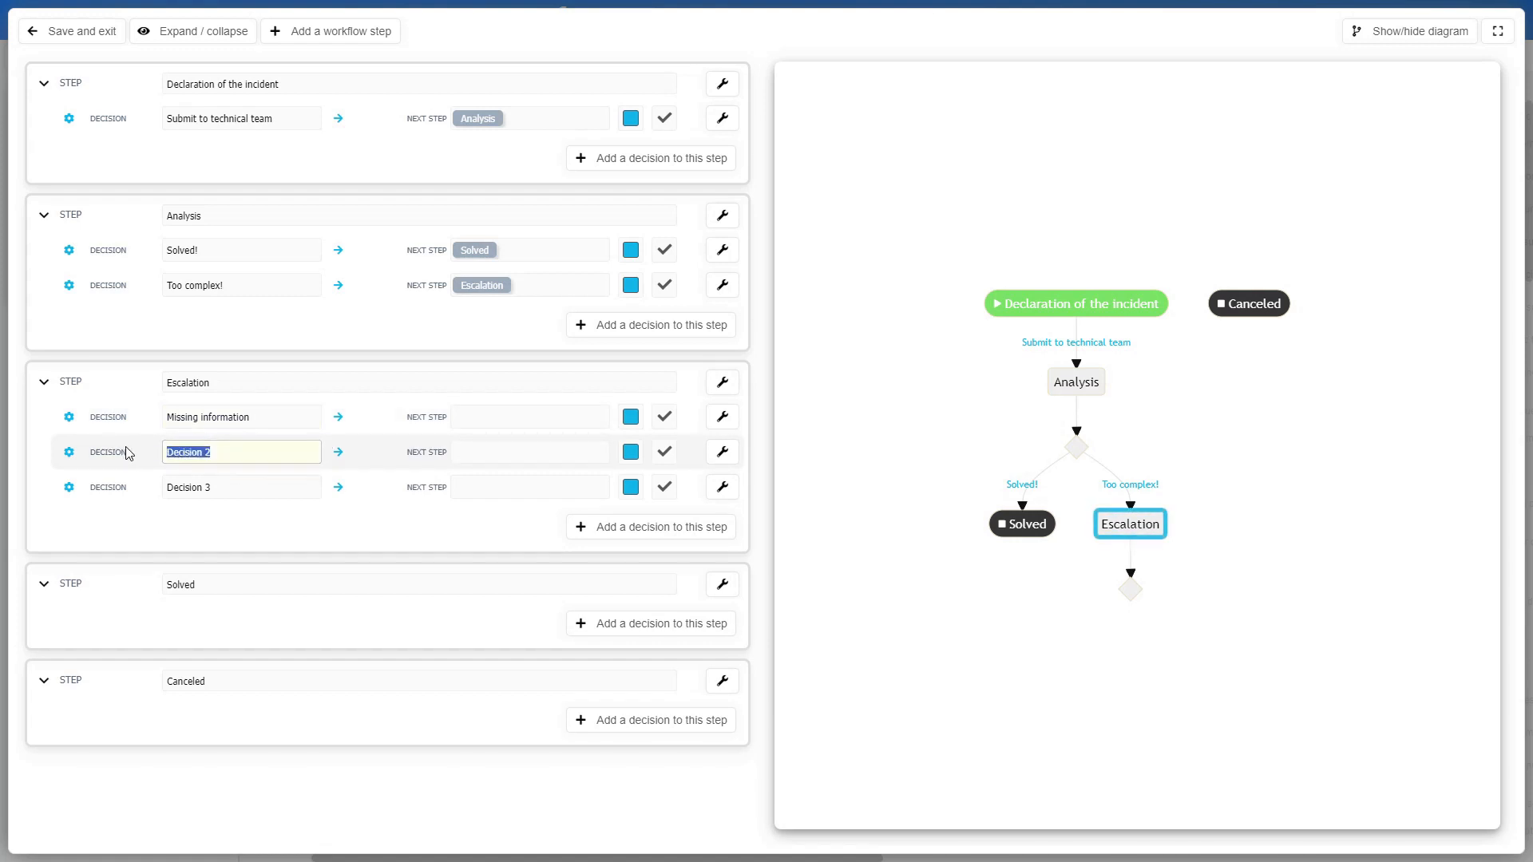
type("Solved")
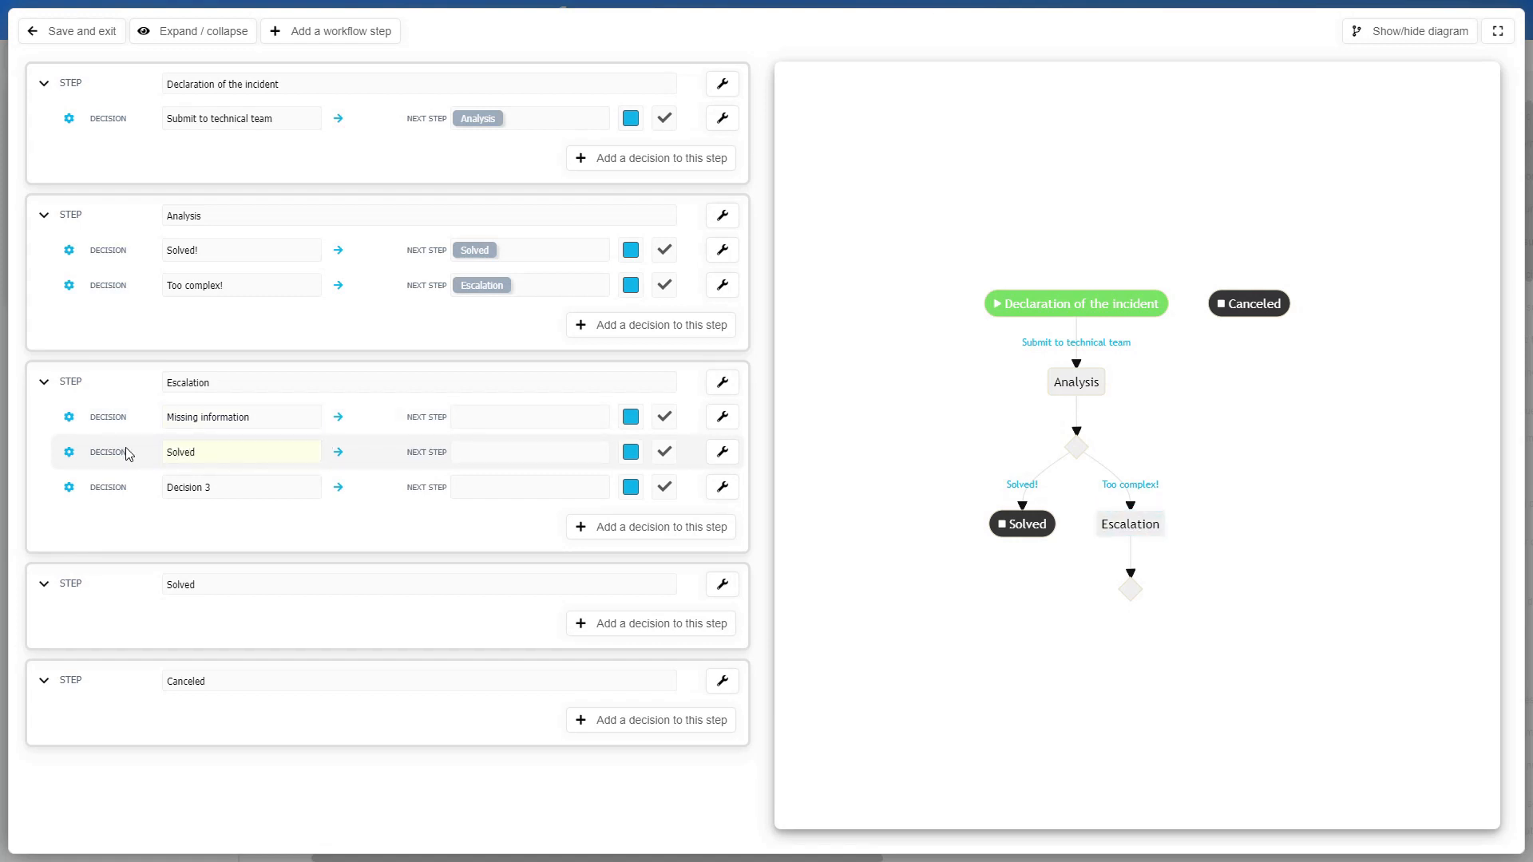
type("Incident")
key("Delete")
type("s")
left_click_drag(212, 488, 118, 485)
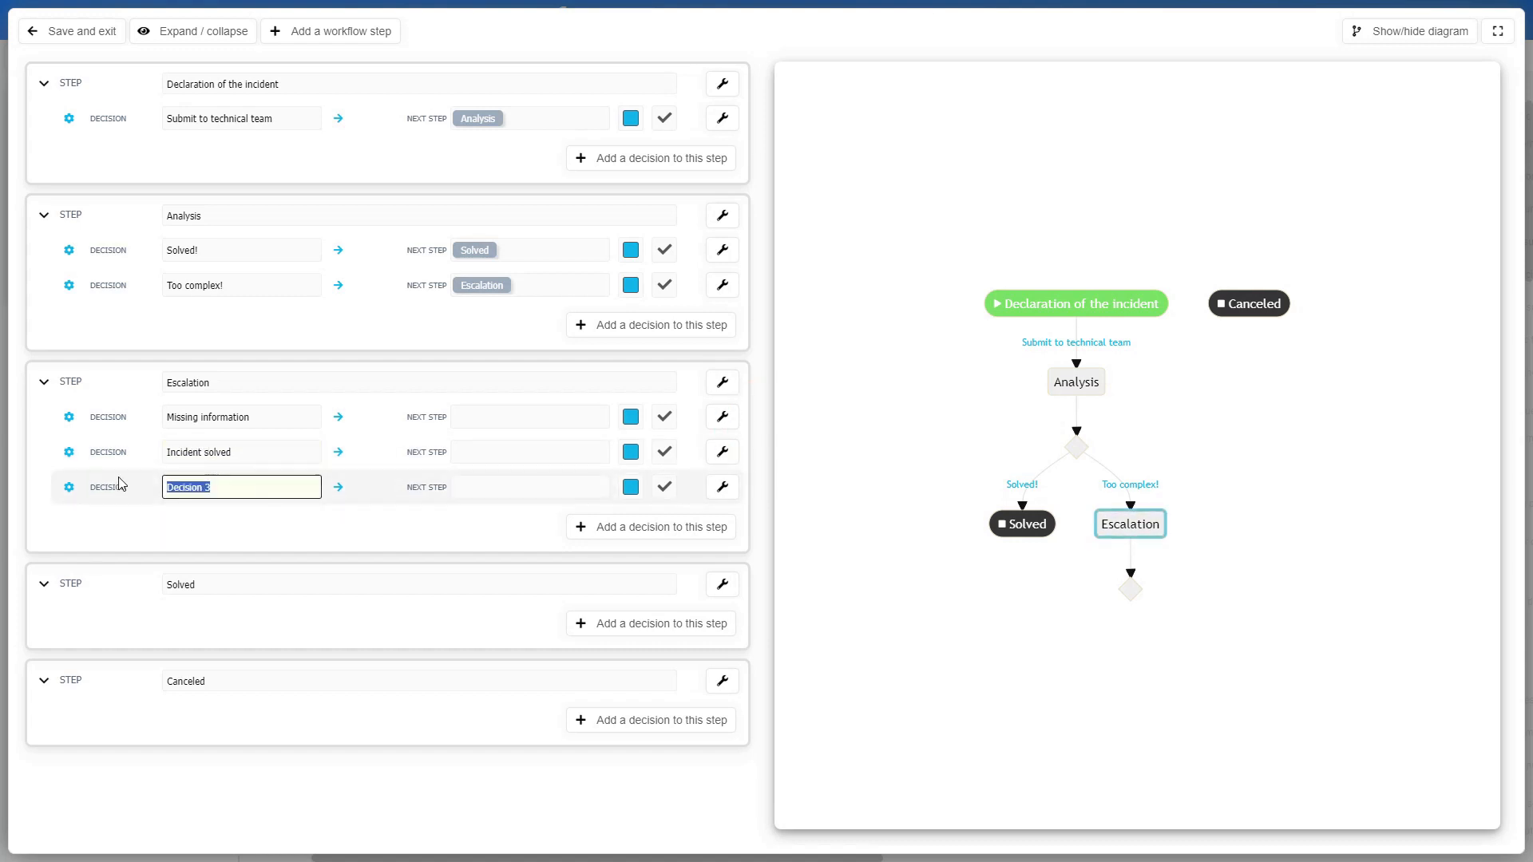
type("Canceled")
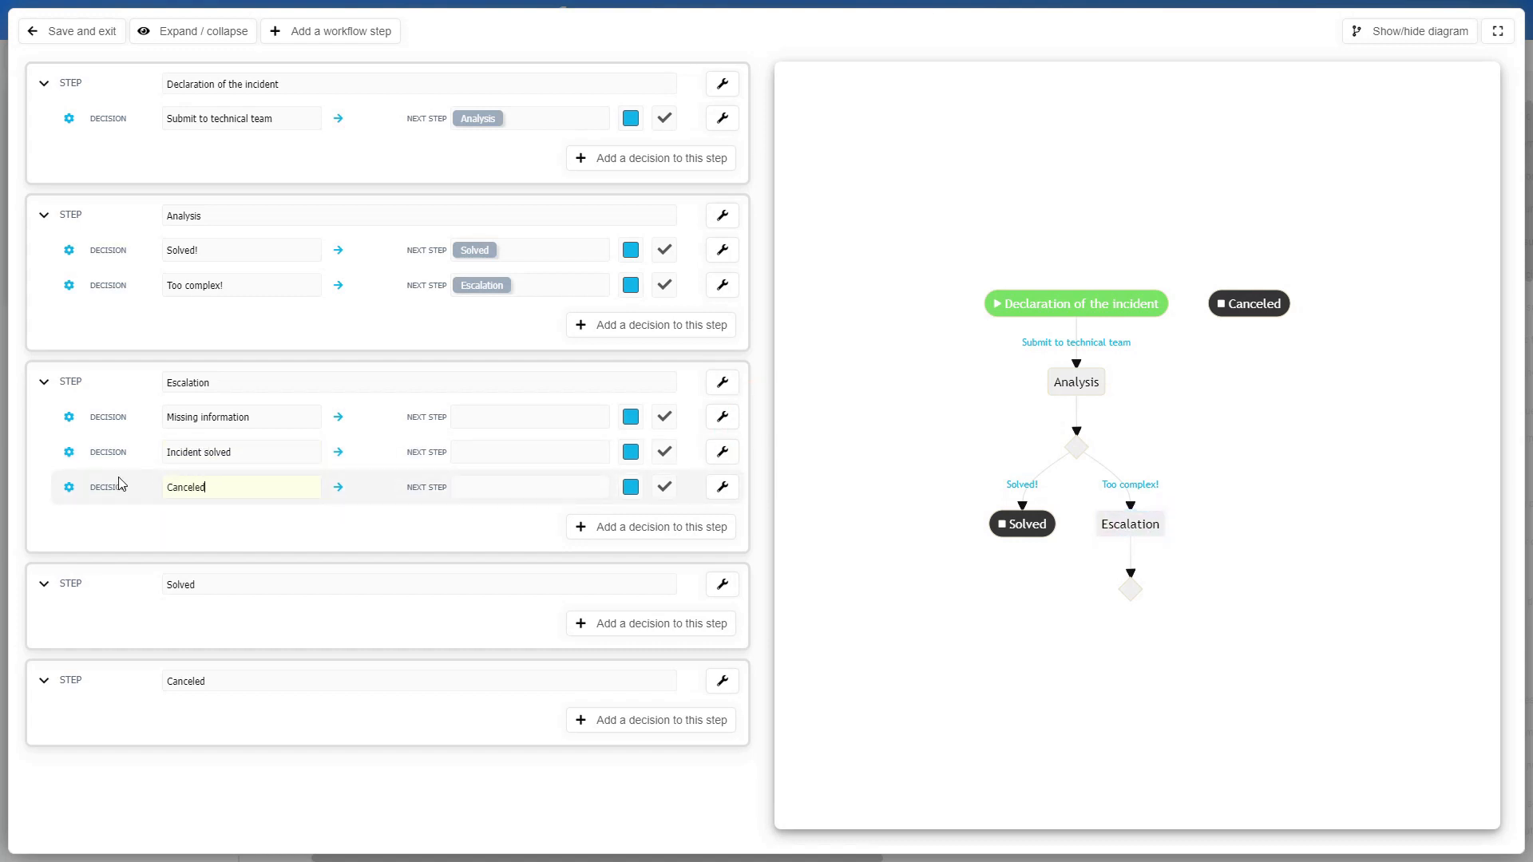
Set the Escalation decisions' next steps: "Missing information" to Analysis, "Incident solved" to Solved, and "Canceled" to Canceled
left_click(521, 423)
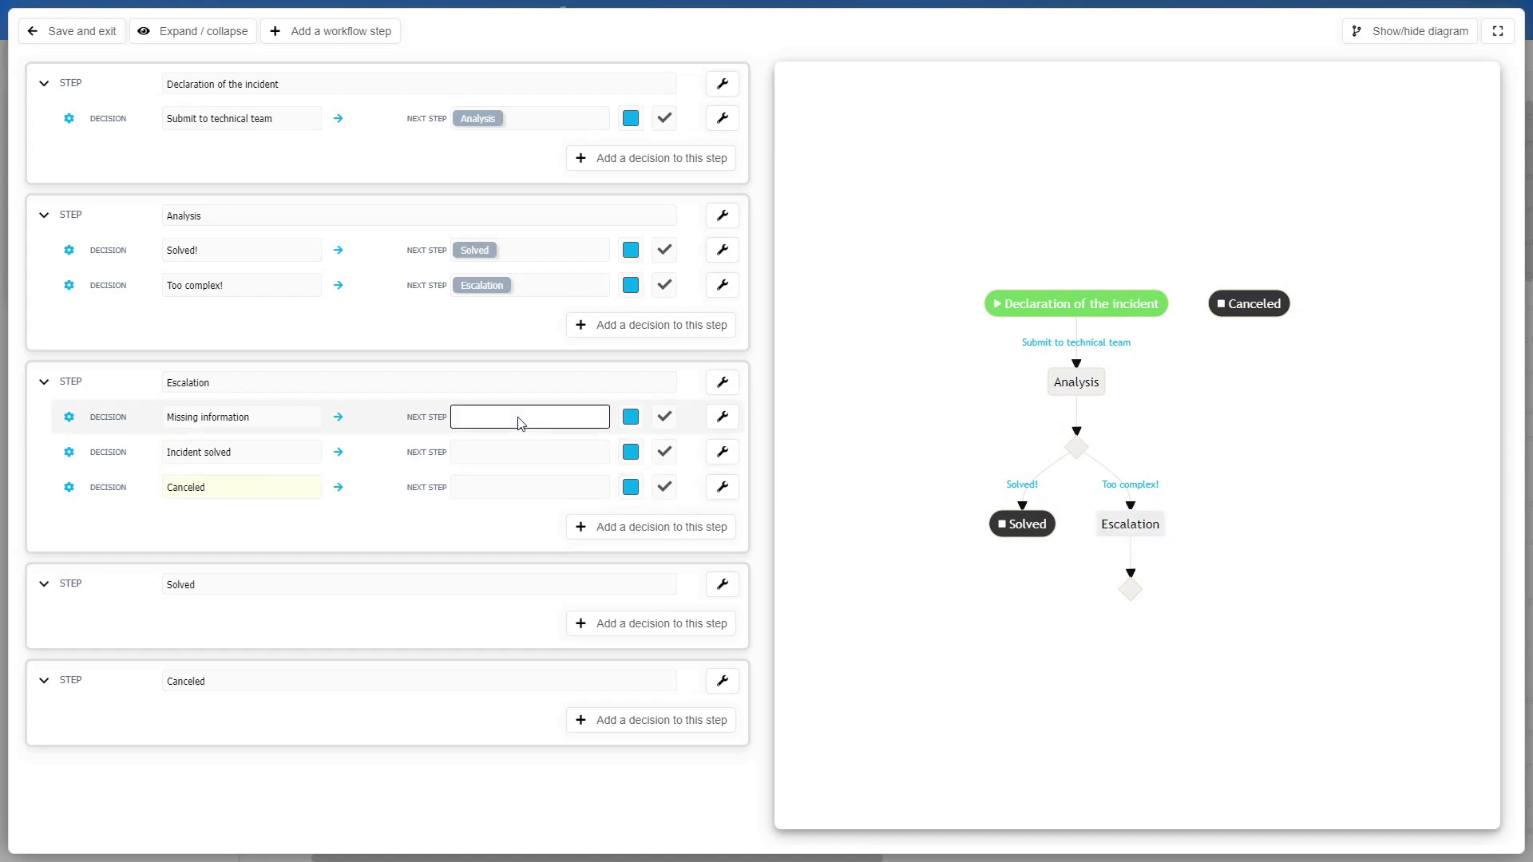
left_click(520, 423)
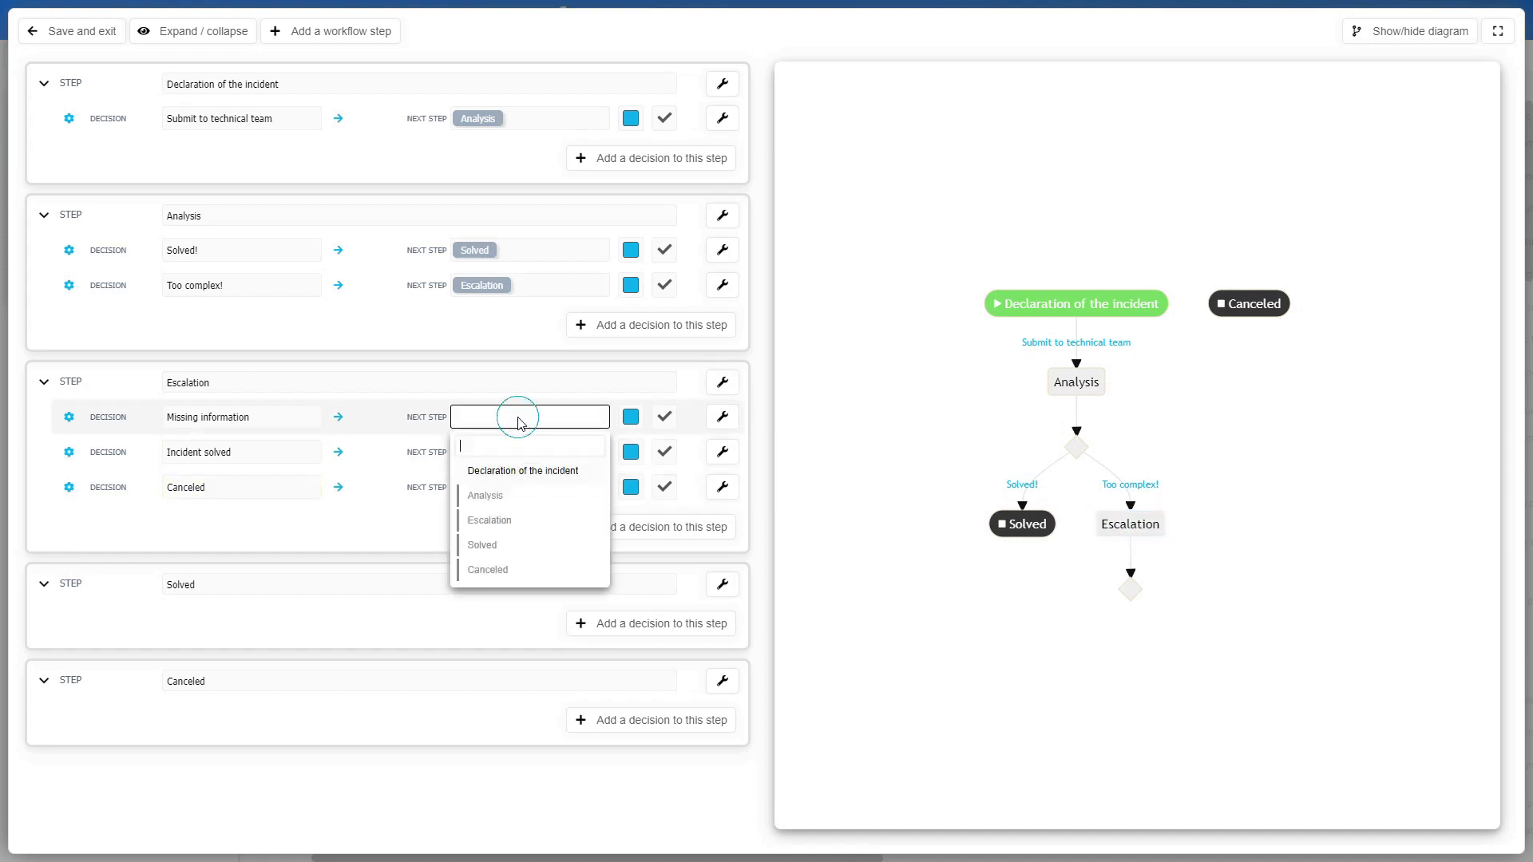
left_click(514, 498)
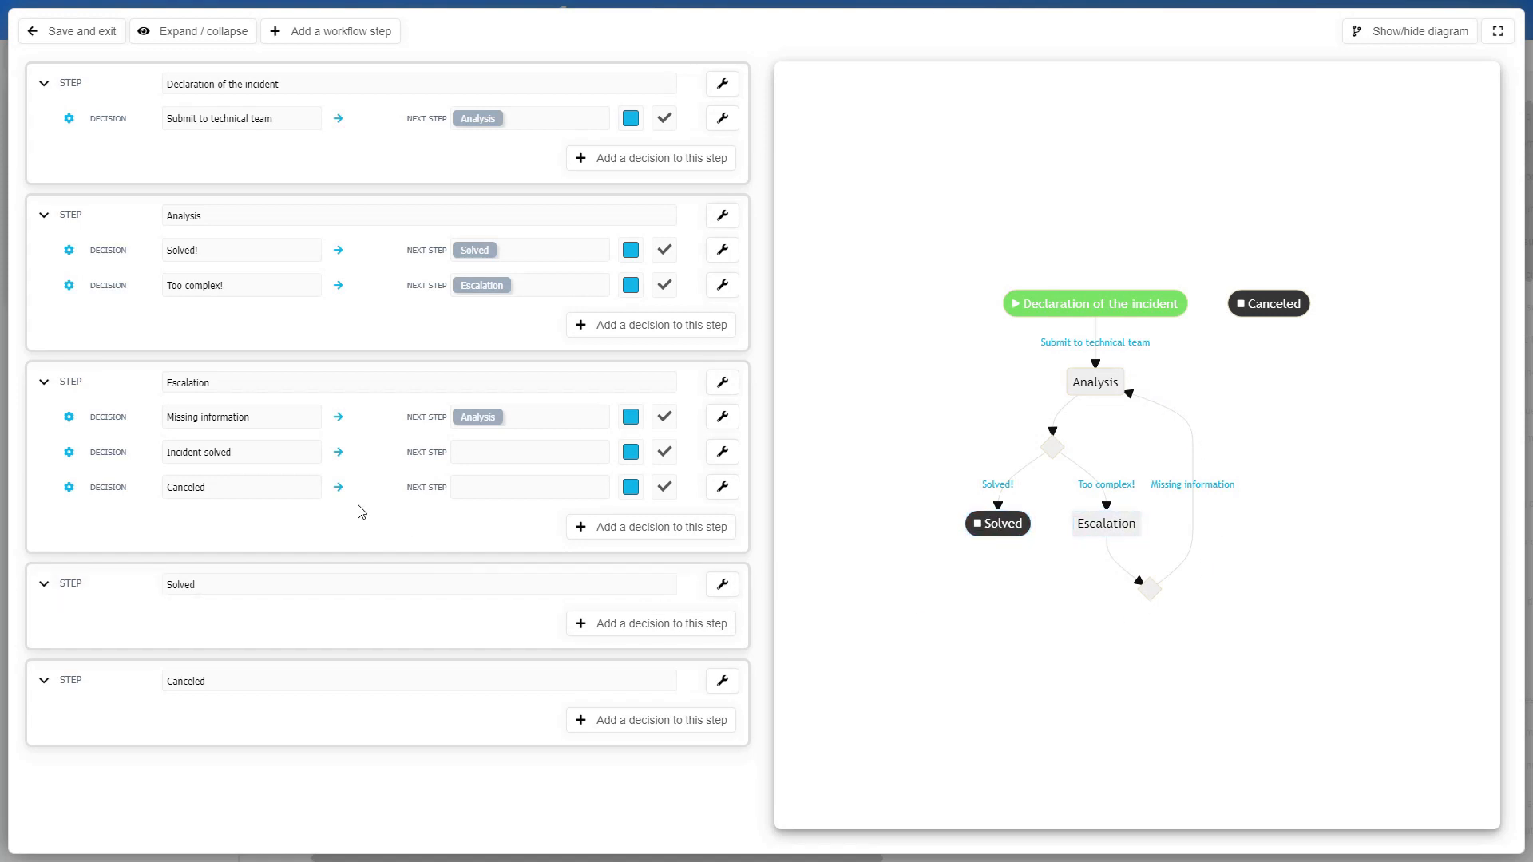
left_click(484, 457)
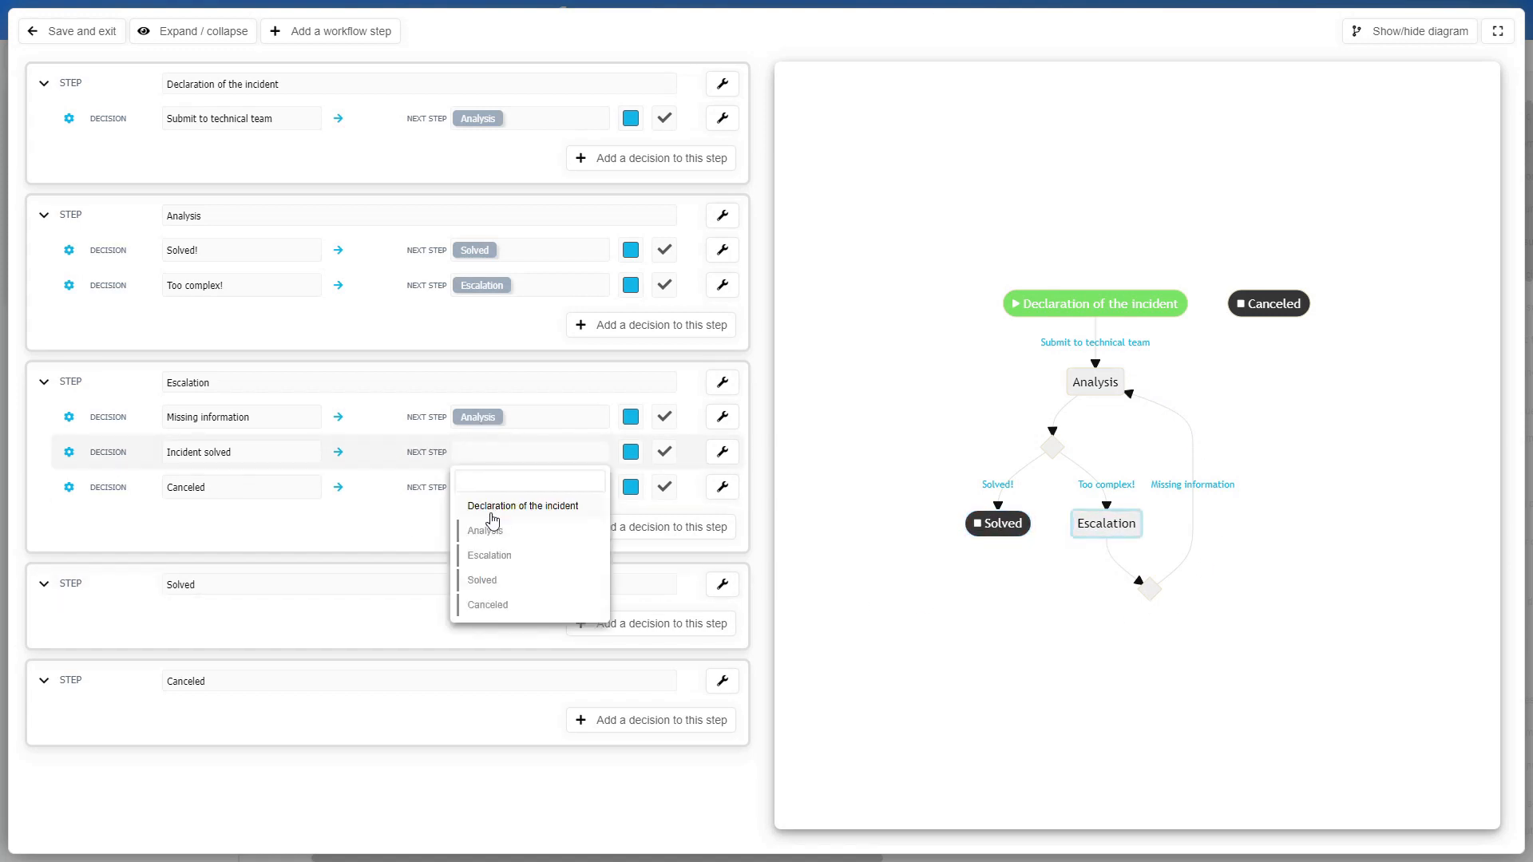
left_click(489, 580)
left_click(477, 493)
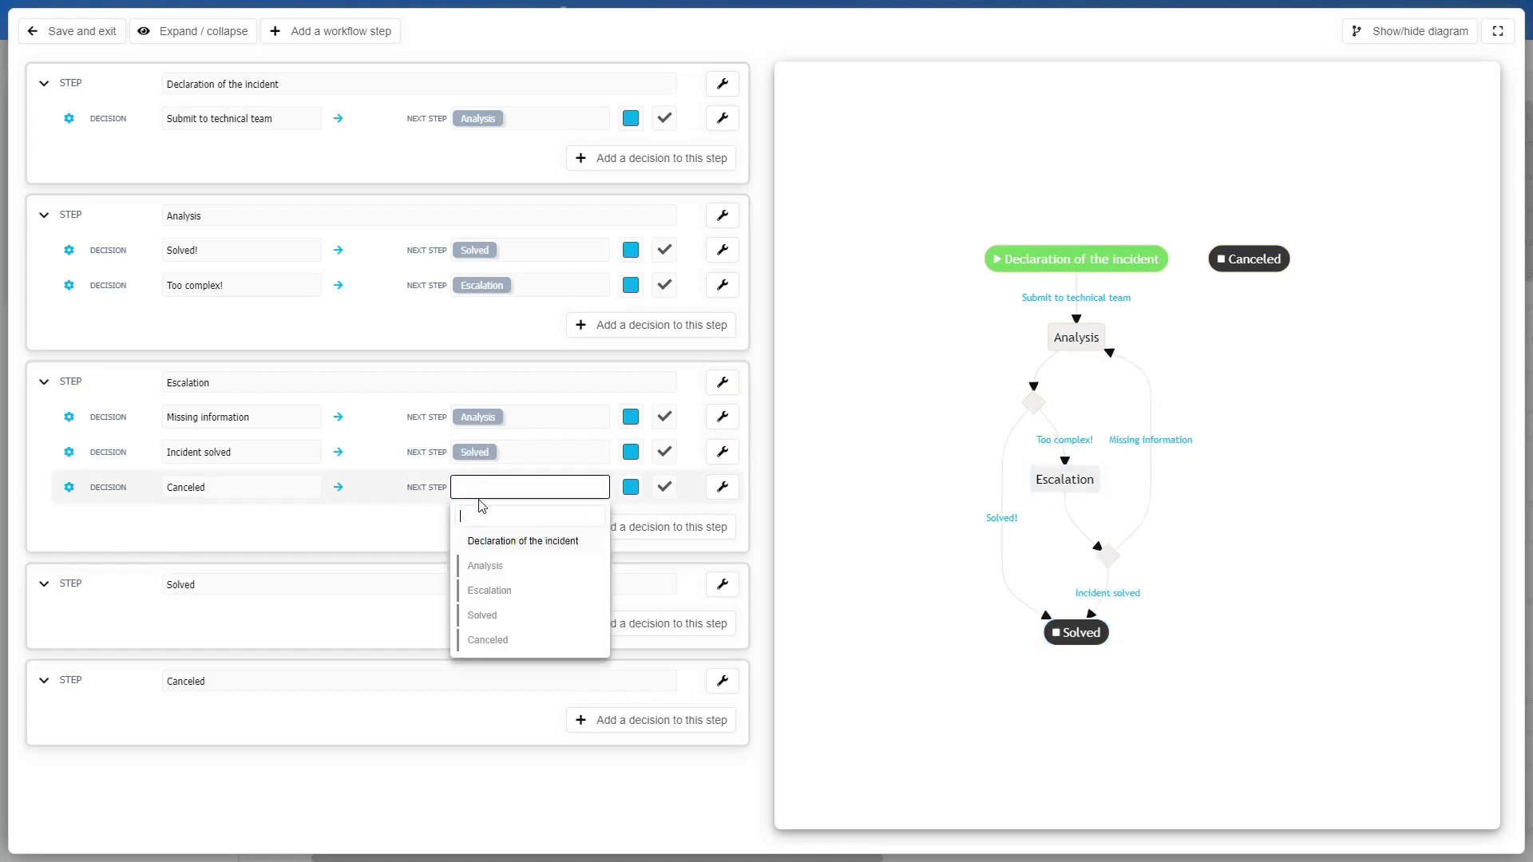
left_click(516, 644)
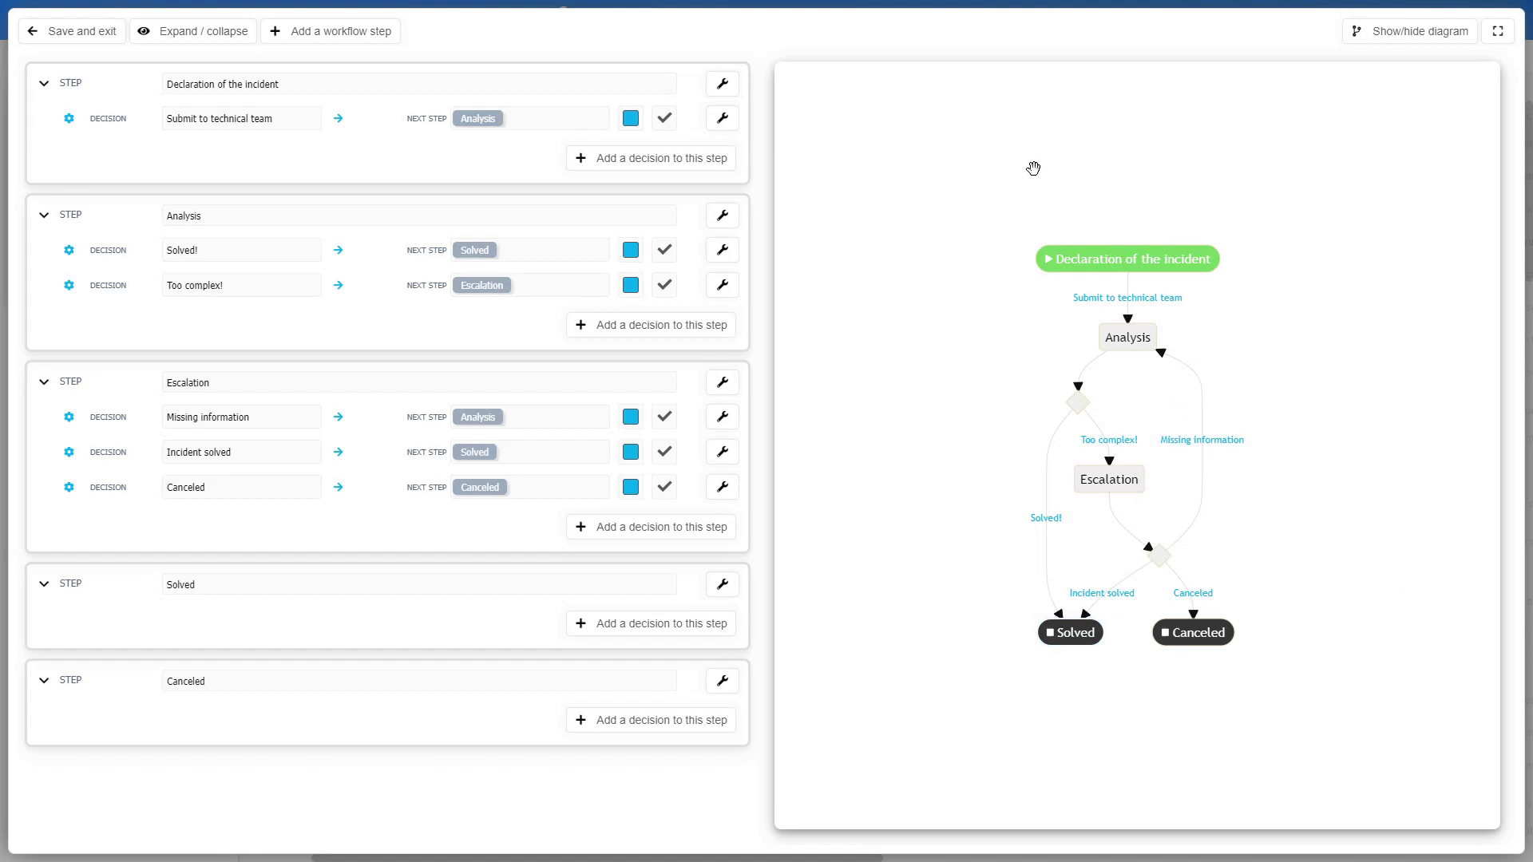
Save the incident workflow, exit its editor and enlarge the workflow diagram
left_click(80, 33)
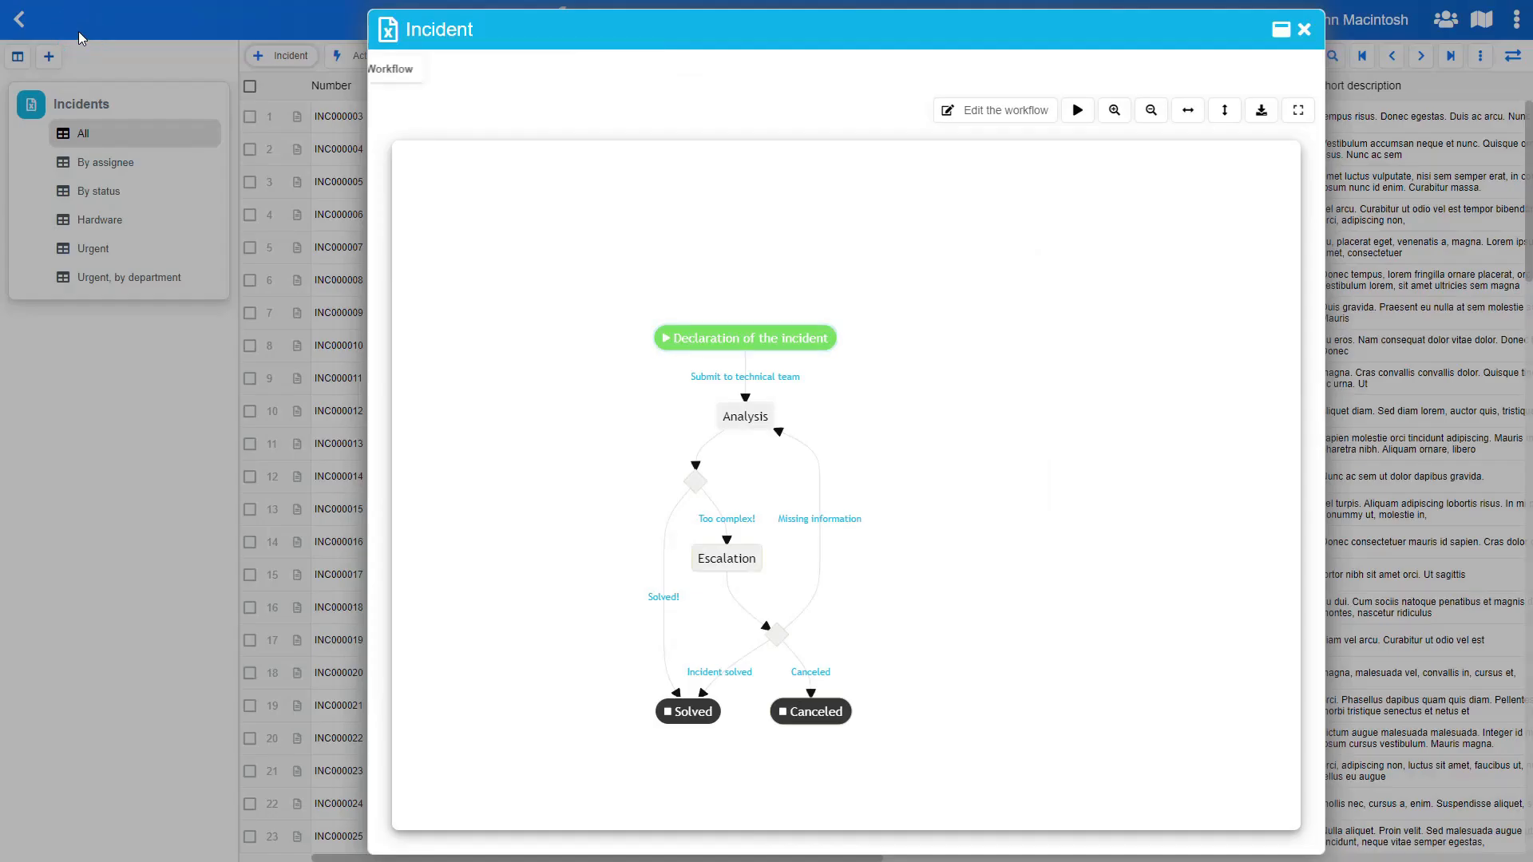
scroll(584, 326, "up", 4)
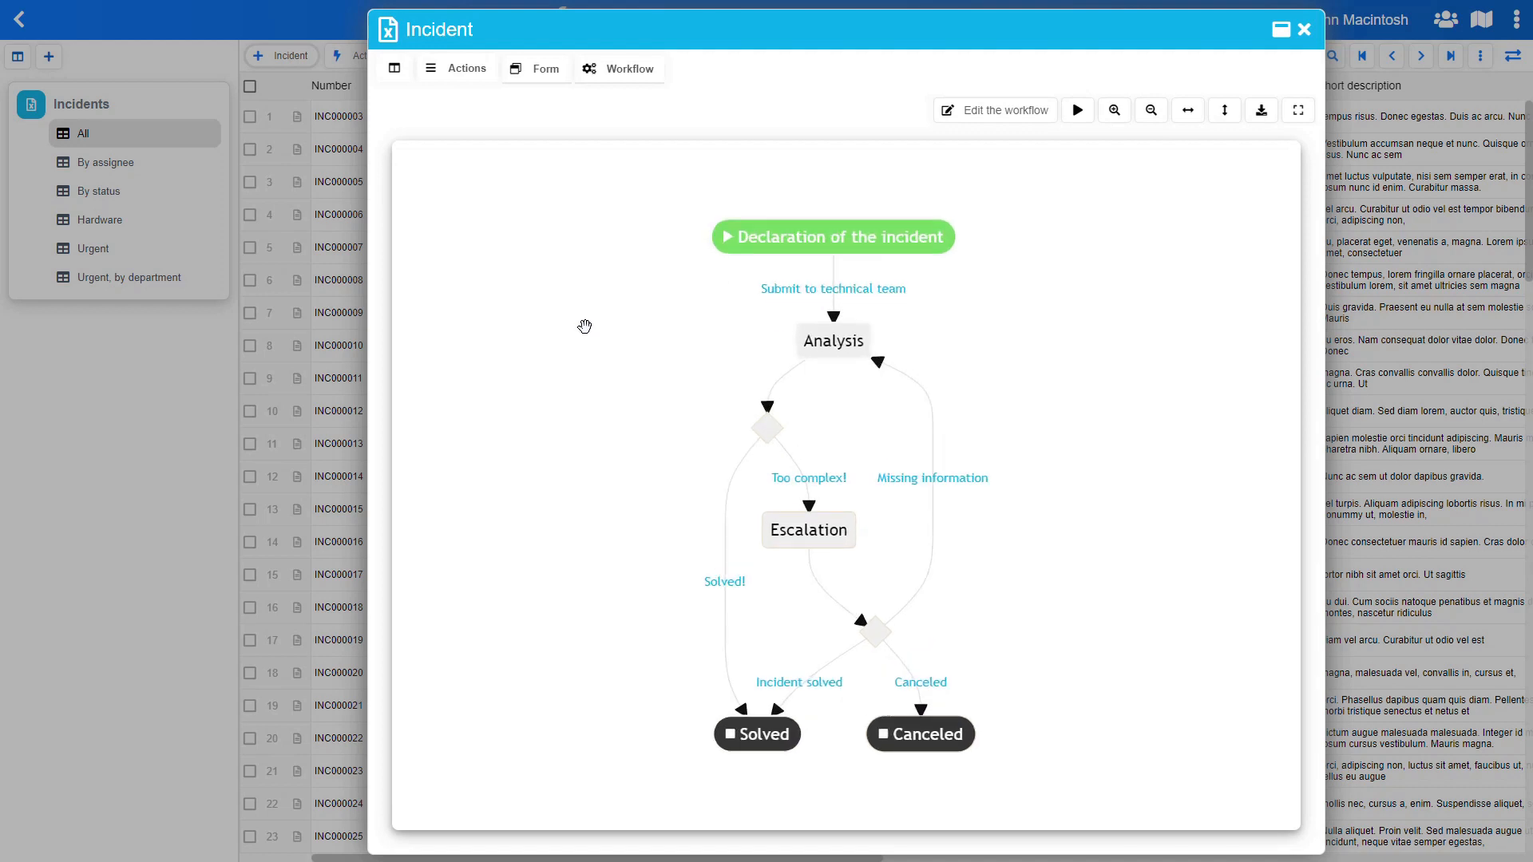